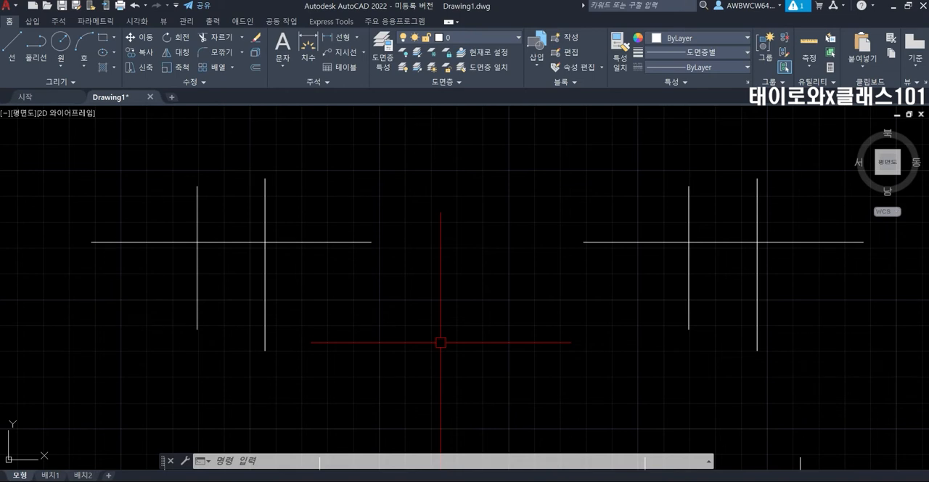
Trim both vertical lines above the horizontal line in the left-hand figure with it as the cutting edge, and undo the trim.
{"action": "key", "text": "Escape"}
{"action": "key", "text": "Escape"}
{"action": "key", "text": "Escape"}
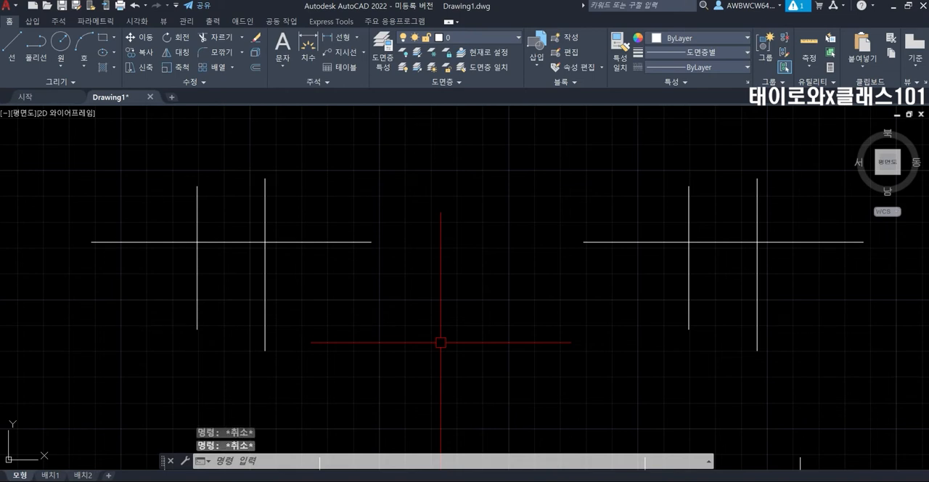
{"action": "type", "text": "TR"}
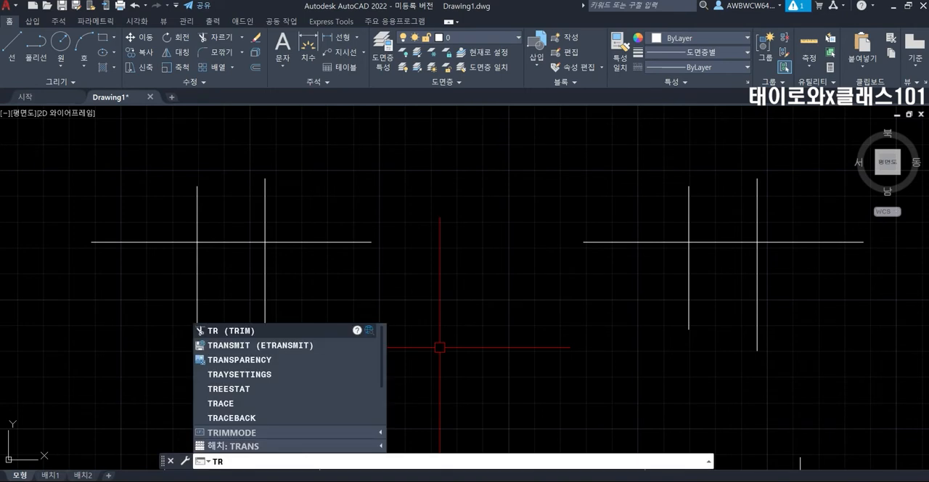
{"action": "key", "text": "Return"}
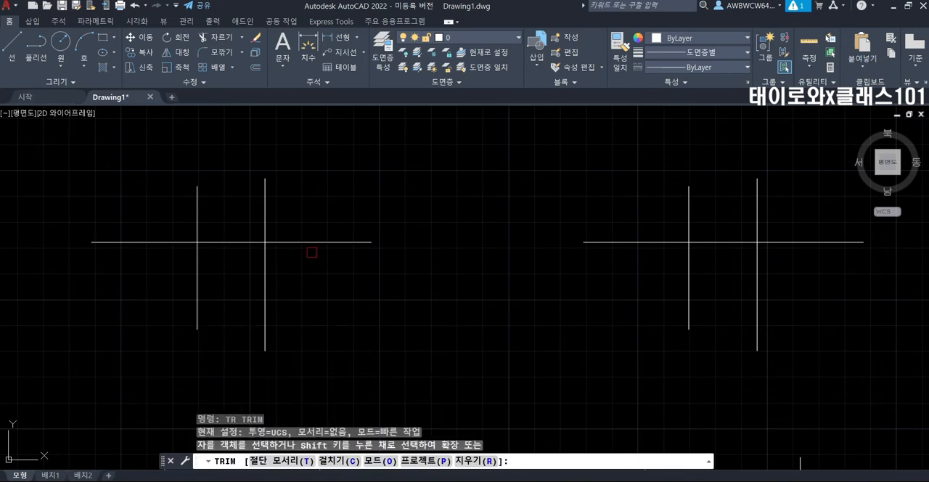
{"action": "middle_click_drag", "start_coordinate": [312, 252], "coordinate": [356, 281]}
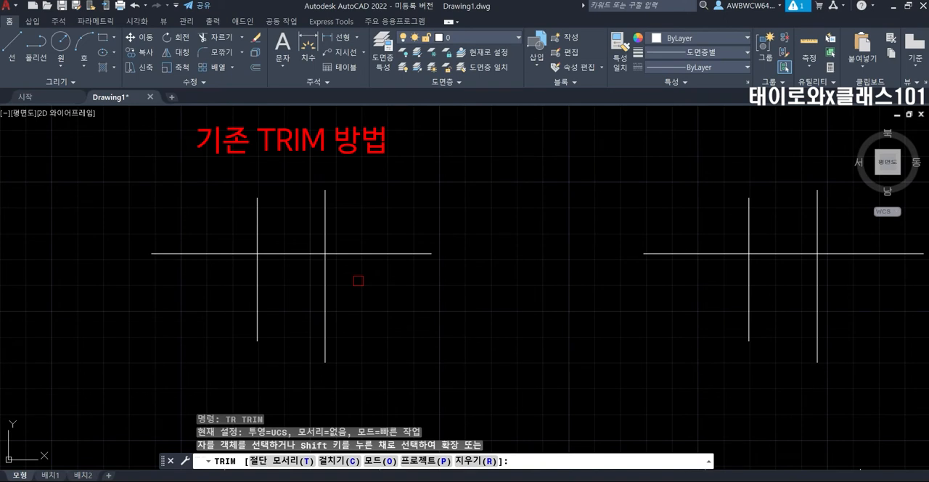
{"action": "type", "text": "t"}
{"action": "key", "text": "Return"}
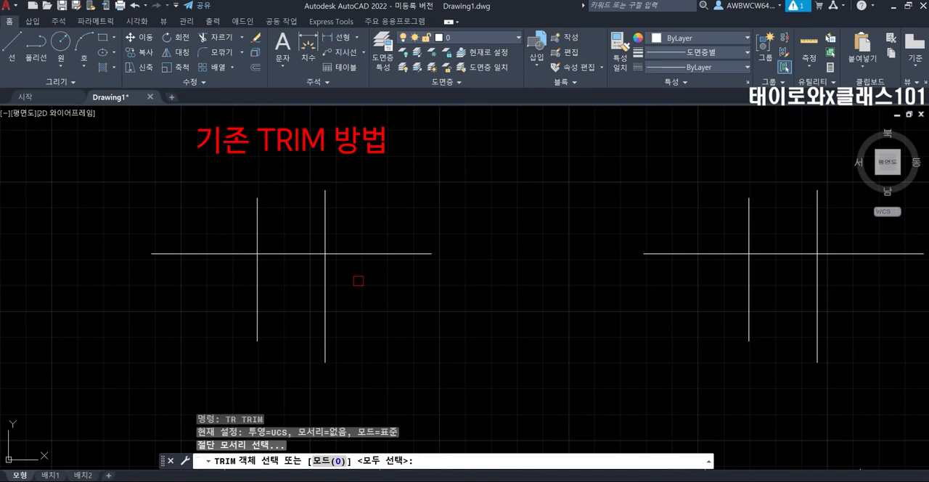
{"action": "left_click", "coordinate": [179, 254]}
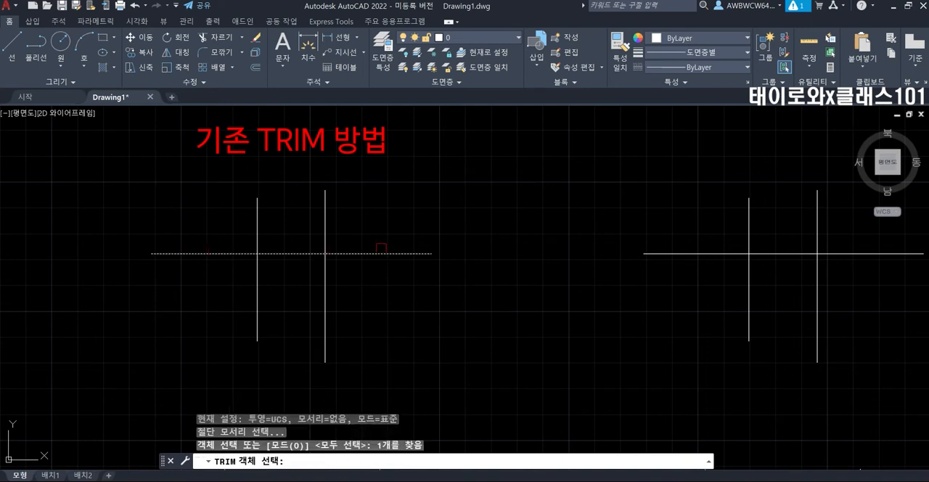
{"action": "key", "text": "Return"}
{"action": "left_click", "coordinate": [325, 223]}
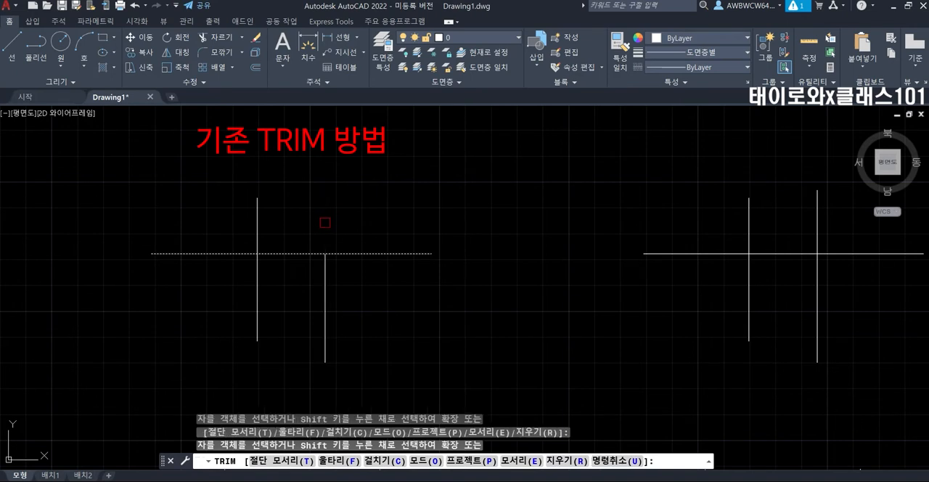
{"action": "left_click", "coordinate": [264, 216]}
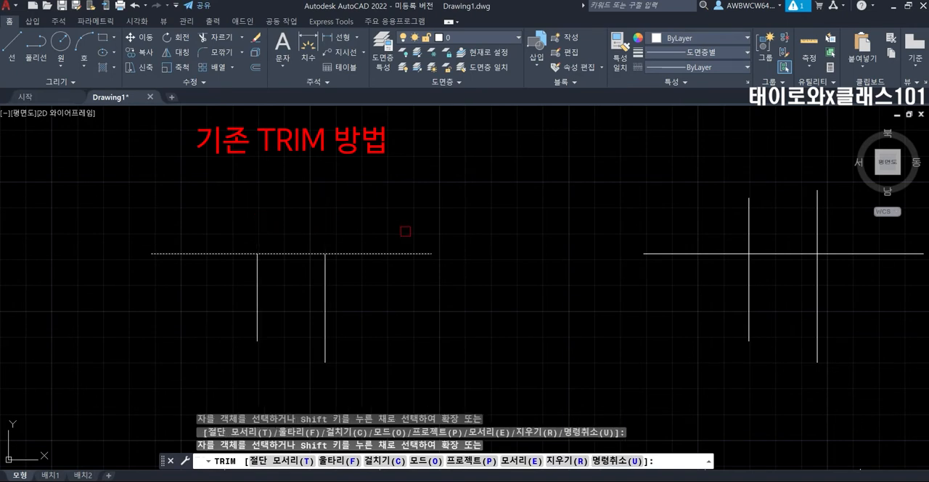
{"action": "key", "text": "ctrl+z"}
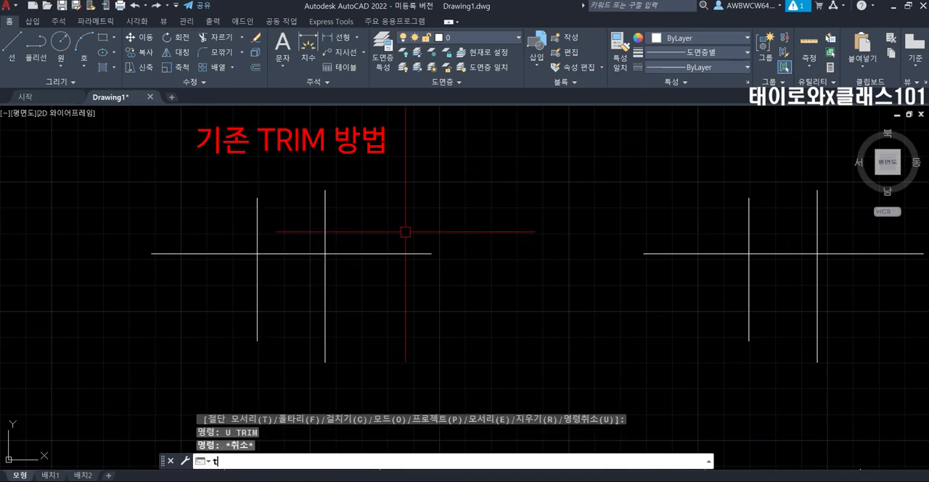
Trim the upper ends of the left-hand figure's two vertical lines with one crossing window, using the horizontal line as cutting edge.
{"action": "type", "text": "tr"}
{"action": "key", "text": "Return"}
{"action": "left_click", "coordinate": [375, 253]}
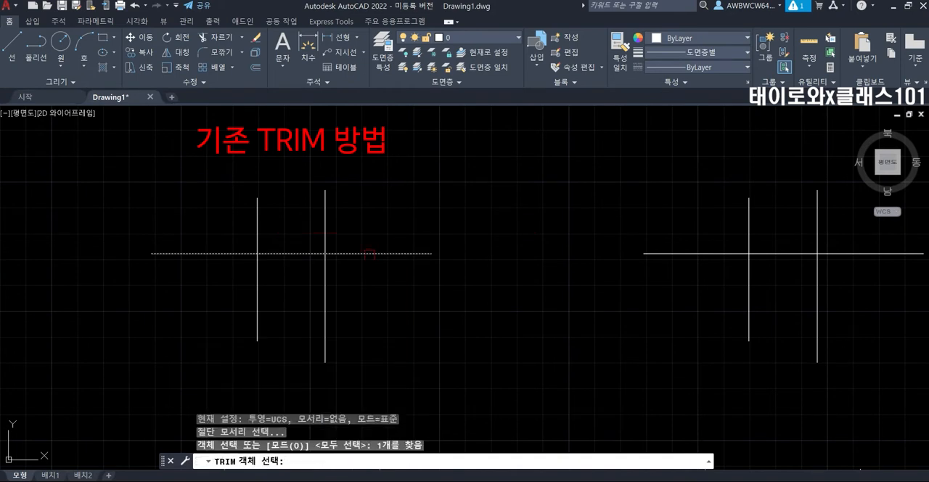
{"action": "key", "text": "Return"}
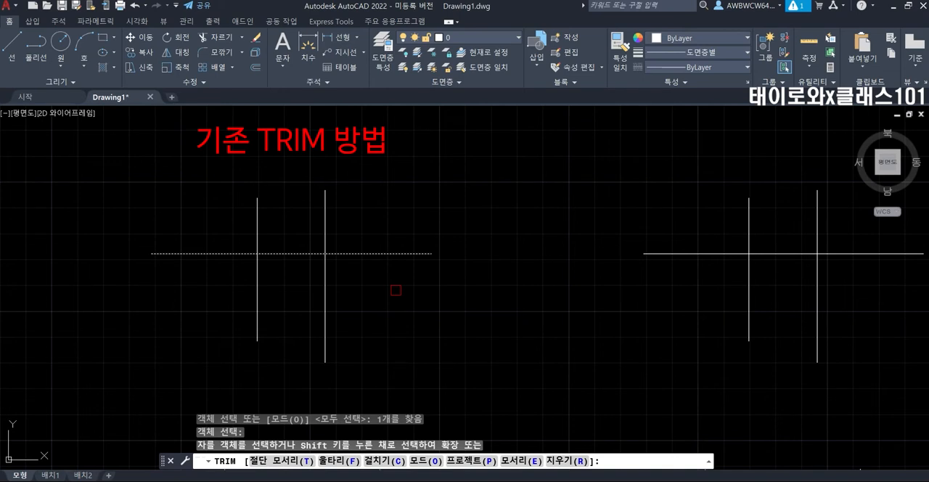
{"action": "left_click", "coordinate": [409, 164]}
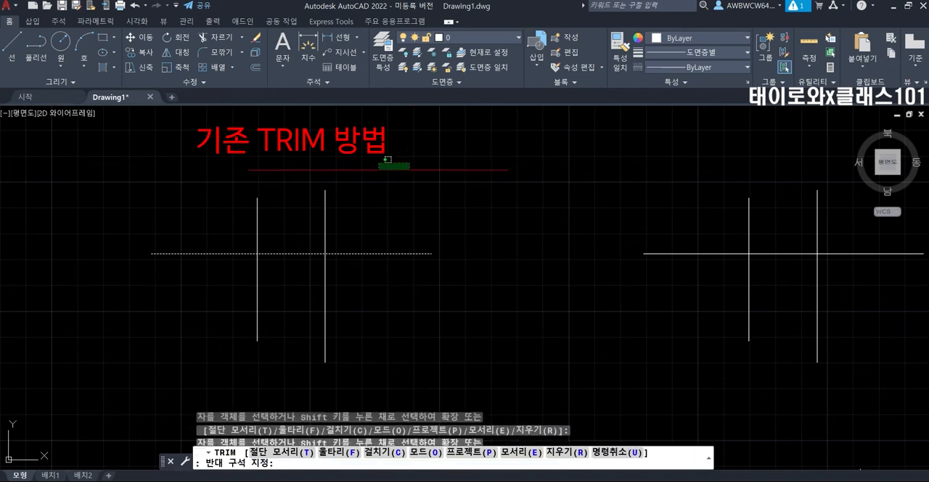
{"action": "left_click", "coordinate": [208, 226]}
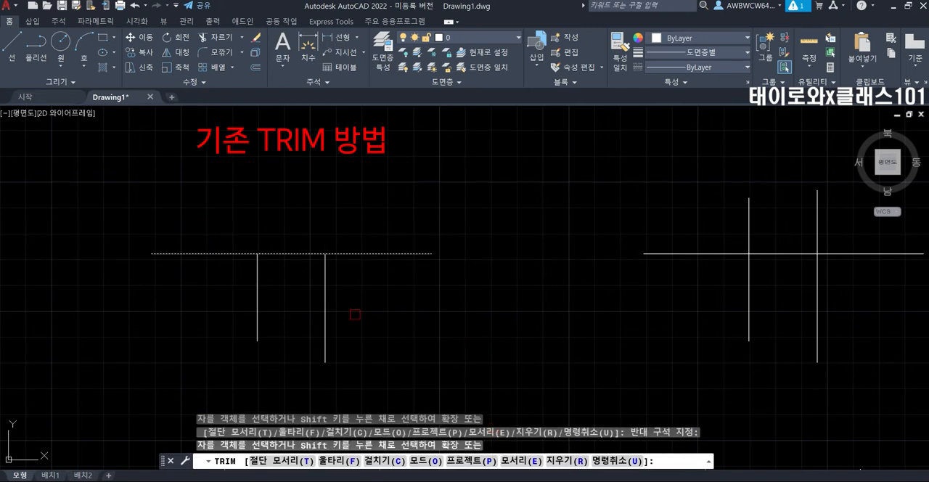
{"action": "left_click", "coordinate": [352, 261]}
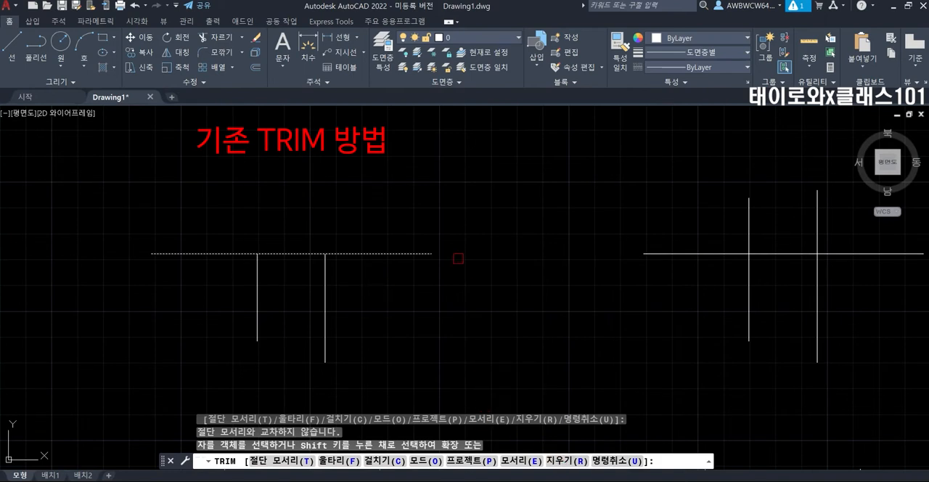
{"action": "key", "text": "Escape"}
{"action": "key", "text": "Escape"}
{"action": "key", "text": "Escape"}
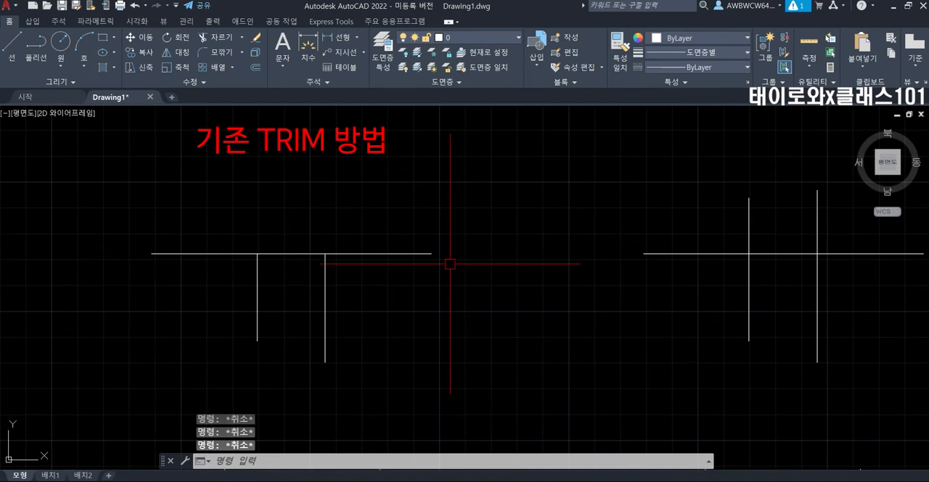
Erase the two vertical segments below the left-hand figure's horizontal line, and undo both the erase and the preceding trim.
{"action": "left_click", "coordinate": [370, 313]}
{"action": "left_click", "coordinate": [201, 256]}
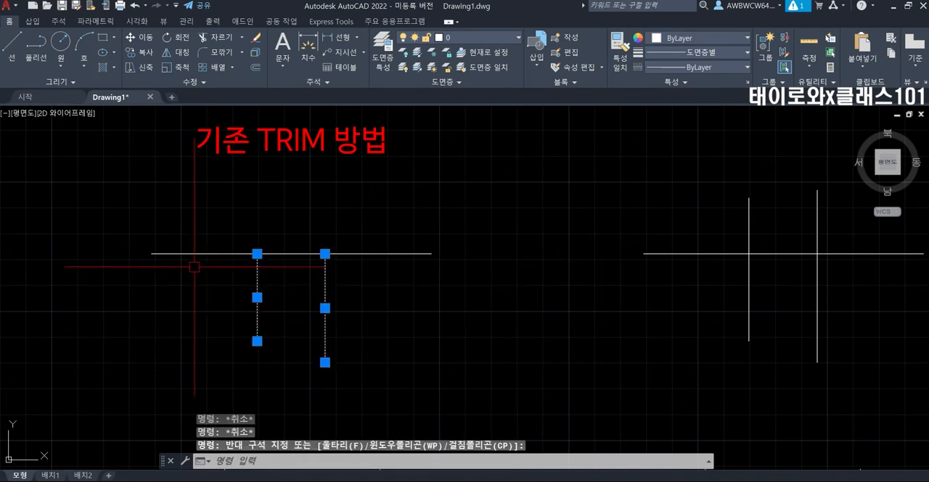
{"action": "key", "text": "Delete"}
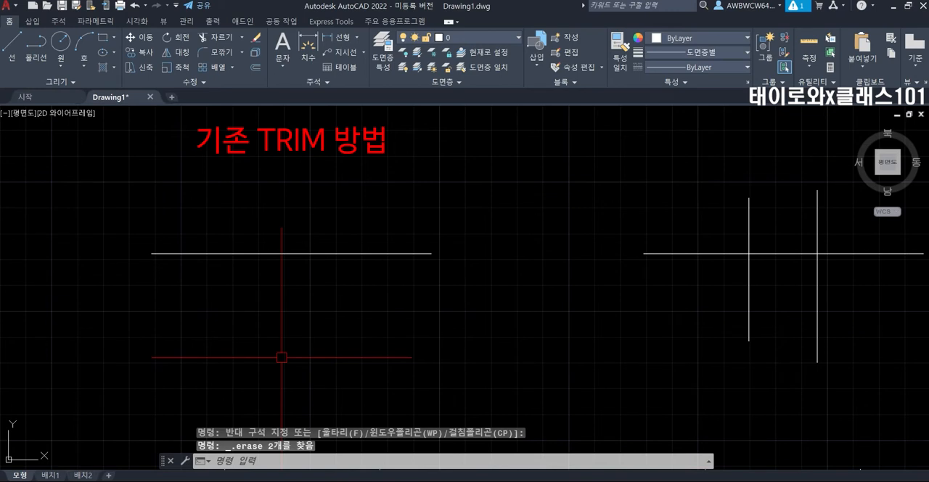
{"action": "type", "text": "u"}
{"action": "key", "text": "Return"}
{"action": "key", "text": "Return"}
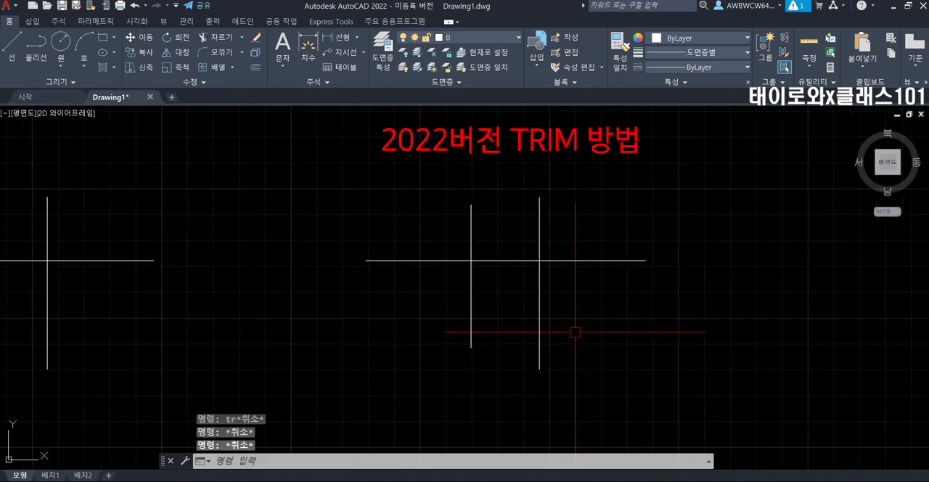
Trim the right-hand figure's horizontal line outside the two verticals and both verticals above it, using TRIM in quick mode.
{"action": "type", "text": "tr"}
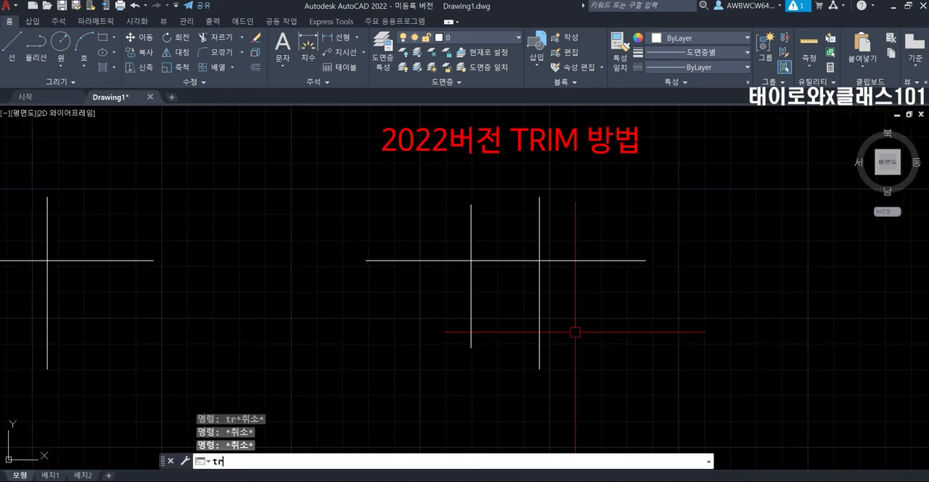
{"action": "key", "text": "Return"}
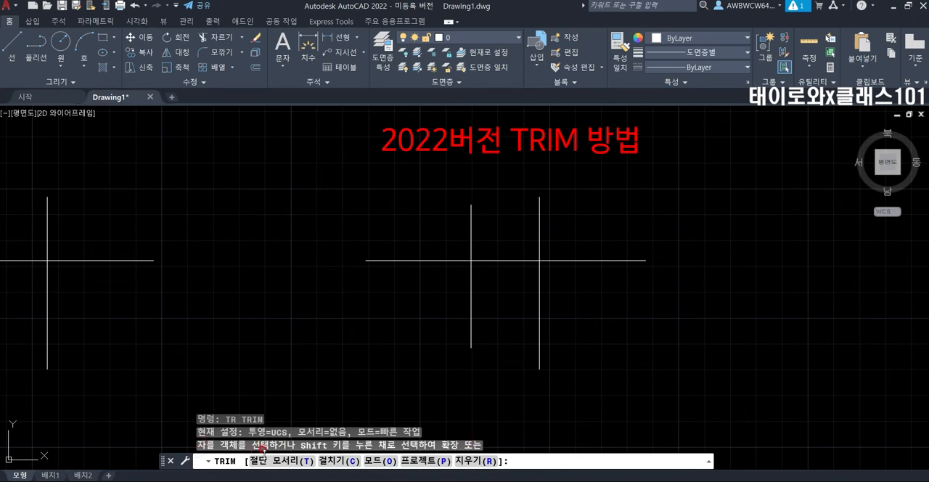
{"action": "left_click", "coordinate": [616, 259]}
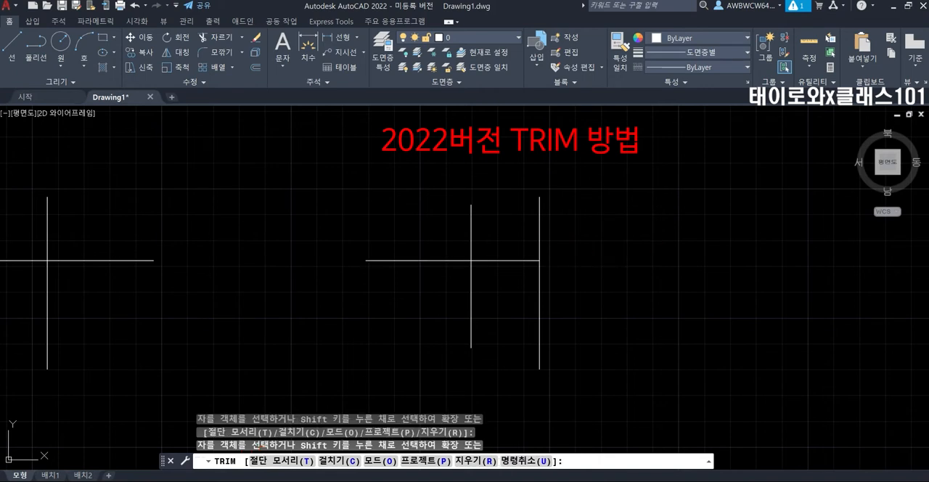
{"action": "left_click", "coordinate": [541, 238]}
{"action": "left_click", "coordinate": [471, 240]}
{"action": "left_click", "coordinate": [451, 260]}
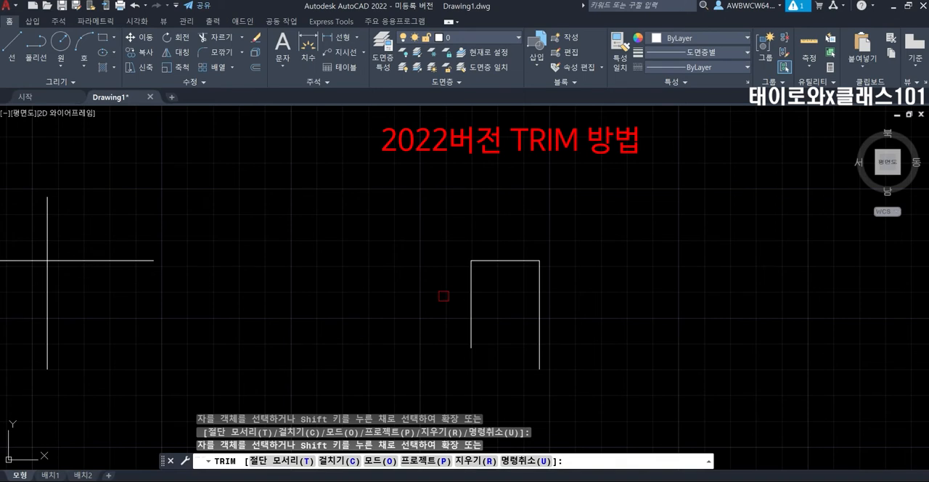
Remove the right-hand figure's three remaining segments with TRIM, and undo the whole trim operation.
{"action": "left_click", "coordinate": [471, 315]}
{"action": "left_click", "coordinate": [506, 259]}
{"action": "left_click", "coordinate": [540, 283]}
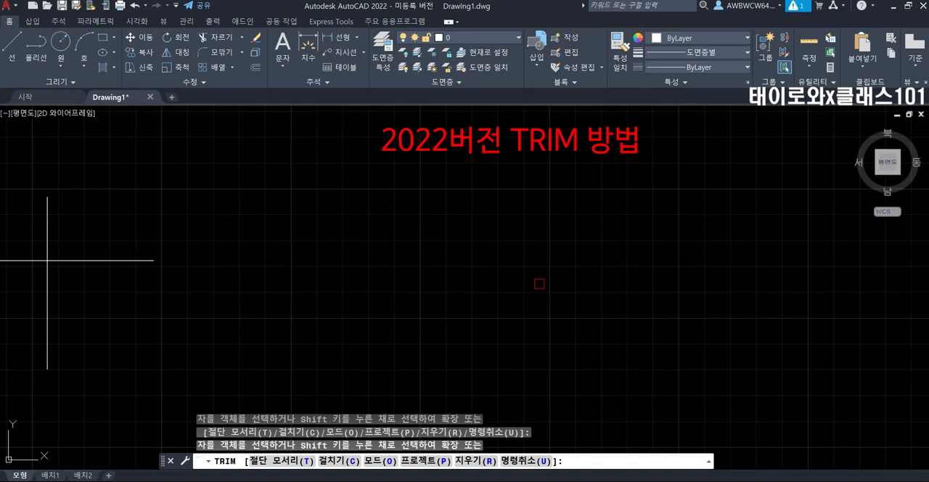
{"action": "key", "text": "ctrl+z"}
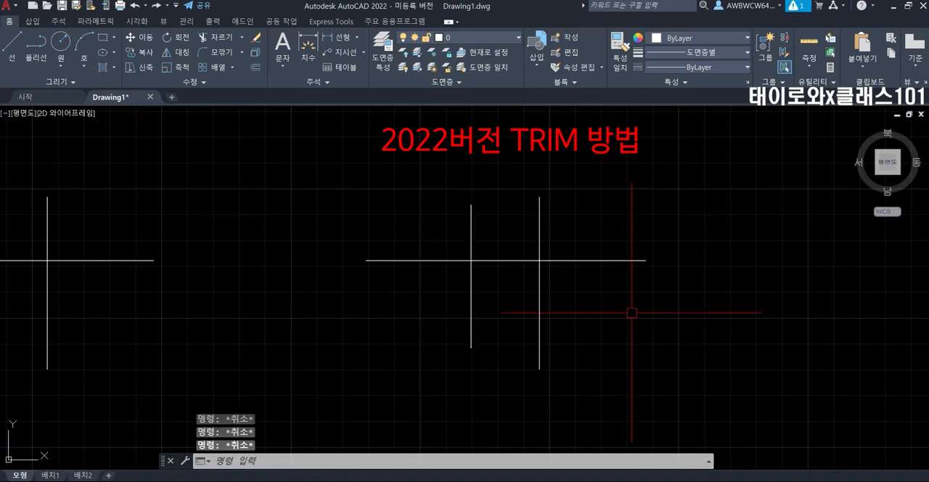
Trim the upper ends of the right-hand figure's two vertical lines with a straight fence in quick mode, and undo it.
{"action": "type", "text": "TR"}
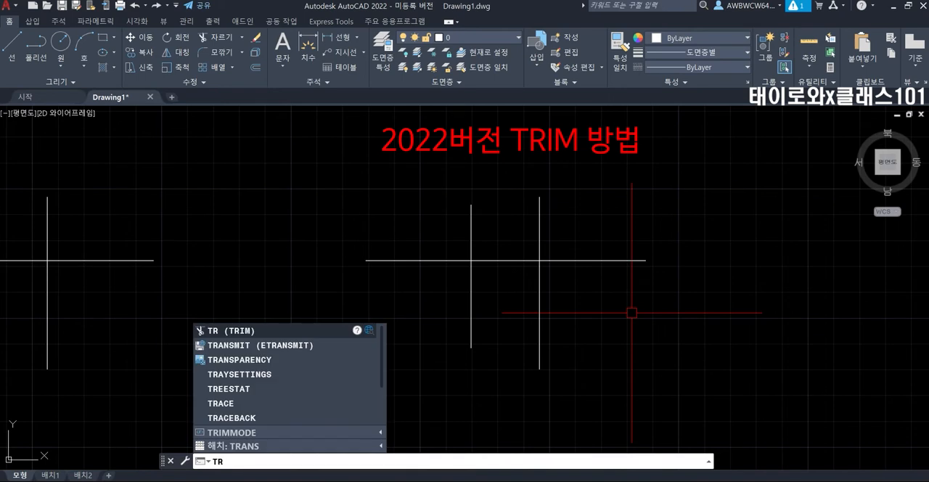
{"action": "key", "text": "Return"}
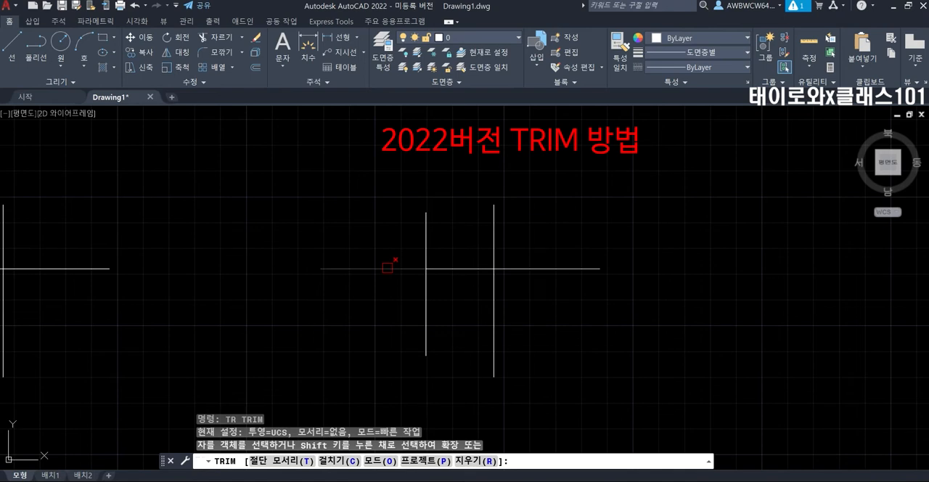
{"action": "left_click", "coordinate": [566, 186]}
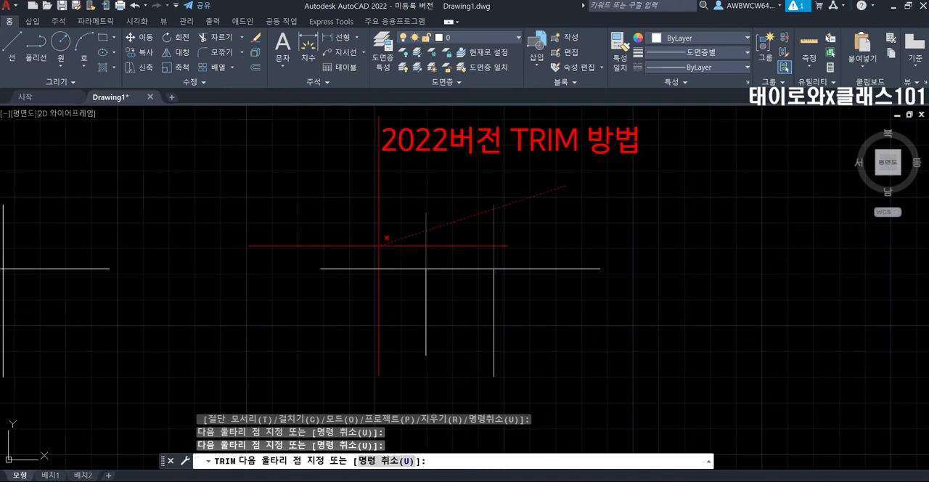
{"action": "key", "text": "Return"}
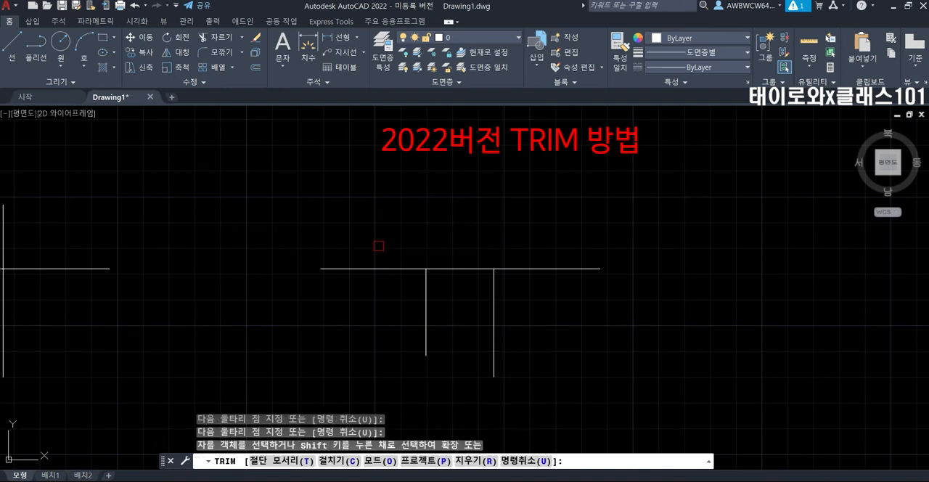
{"action": "key", "text": "ctrl+z"}
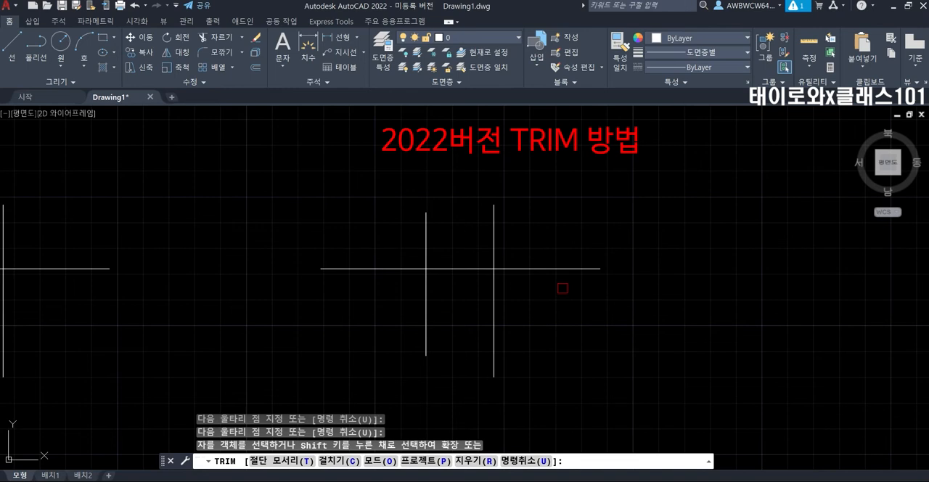
Trim the right-hand figure's upper vertical ends and both outer horizontal ends with one curved freehand fence.
{"action": "left_click", "coordinate": [563, 288]}
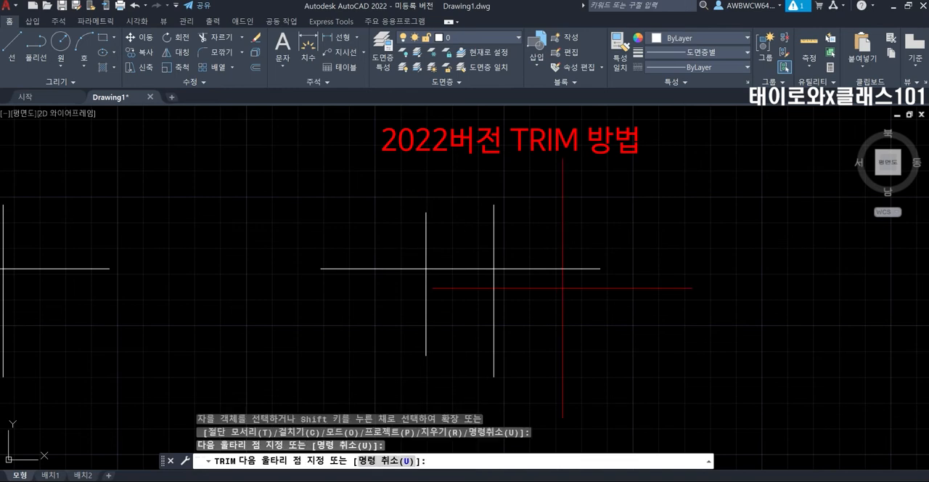
{"action": "mouse_move", "coordinate": [562, 288]}
{"action": "left_mouse_down"}
{"action": "mouse_move", "coordinate": [565, 261]}
{"action": "mouse_move", "coordinate": [544, 224]}
{"action": "mouse_move", "coordinate": [479, 218]}
{"action": "mouse_move", "coordinate": [402, 239]}
{"action": "mouse_move", "coordinate": [373, 335]}
{"action": "left_mouse_up"}
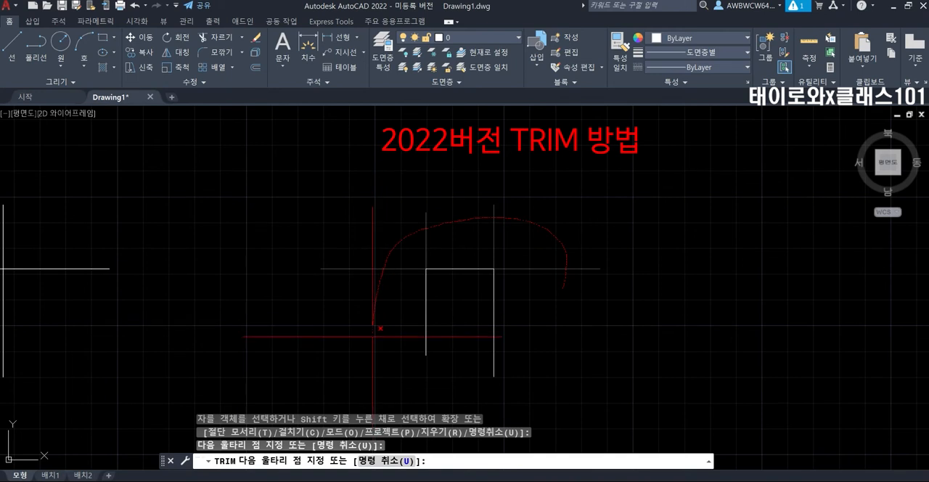
{"action": "left_click_drag", "start_coordinate": [373, 335], "coordinate": [372, 336]}
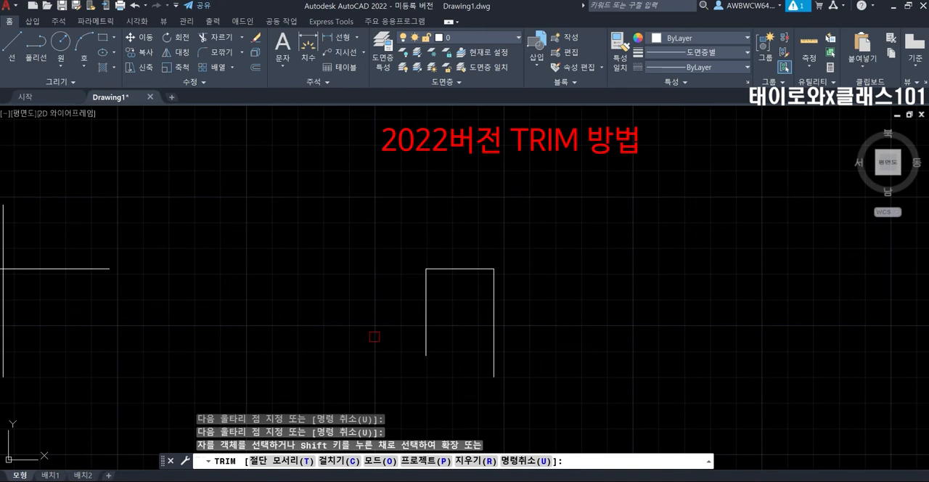
Remove the remaining two vertical segments and the horizontal segment joining them with TRIM.
{"action": "left_click", "coordinate": [426, 302]}
{"action": "left_click", "coordinate": [473, 269]}
{"action": "left_click", "coordinate": [493, 293]}
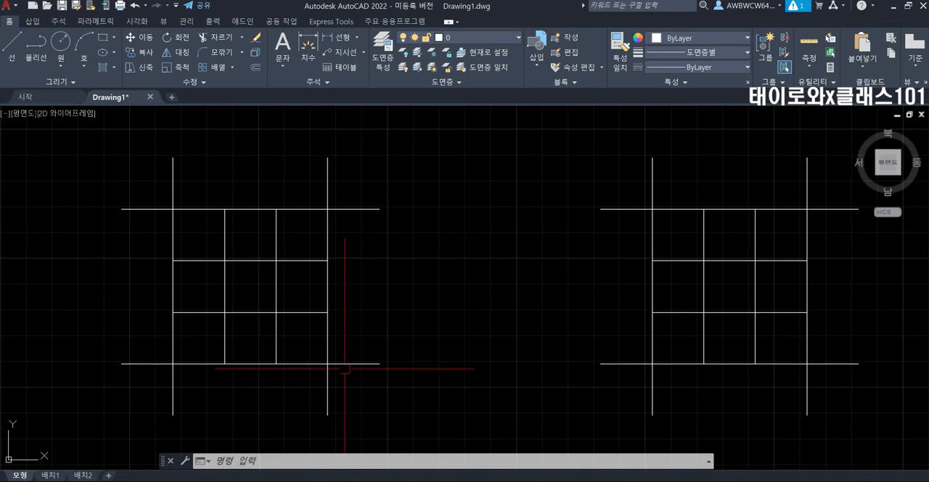
{"action": "mouse_move", "coordinate": [764, 263]}
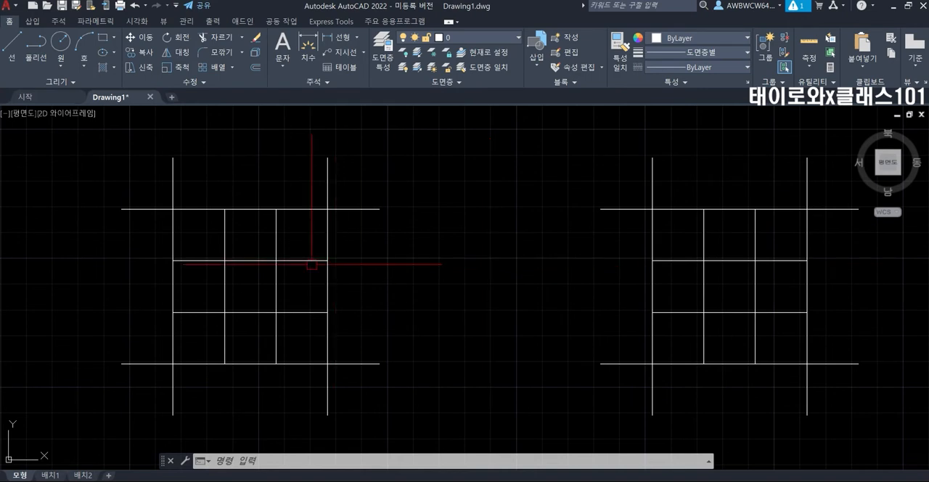
{"action": "key", "text": "Escape"}
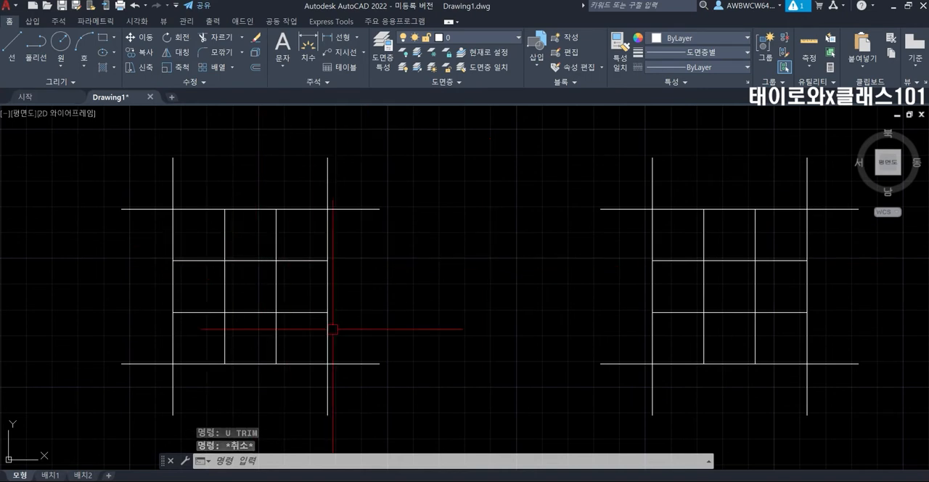
Start TRIM in standard mode and select all lines of the left-hand grid as cutting edges with a crossing window.
{"action": "key", "text": "Escape"}
{"action": "key", "text": "Escape"}
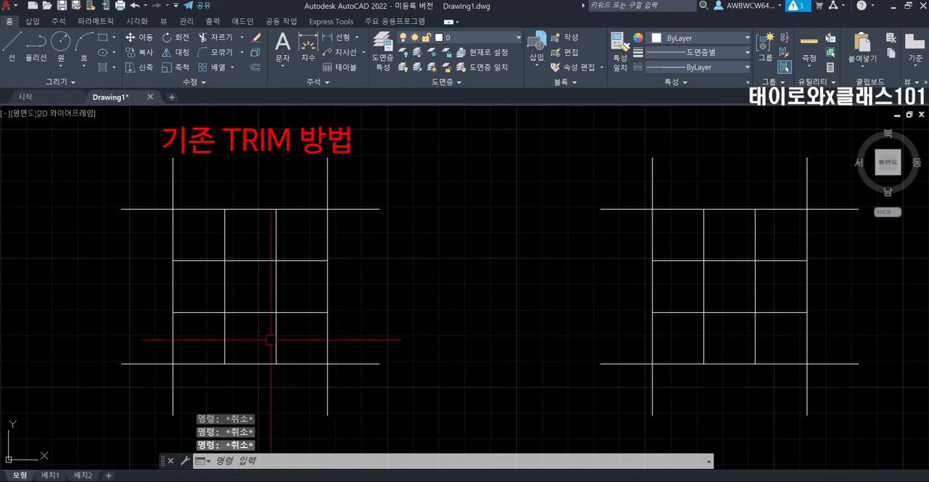
{"action": "type", "text": "TR"}
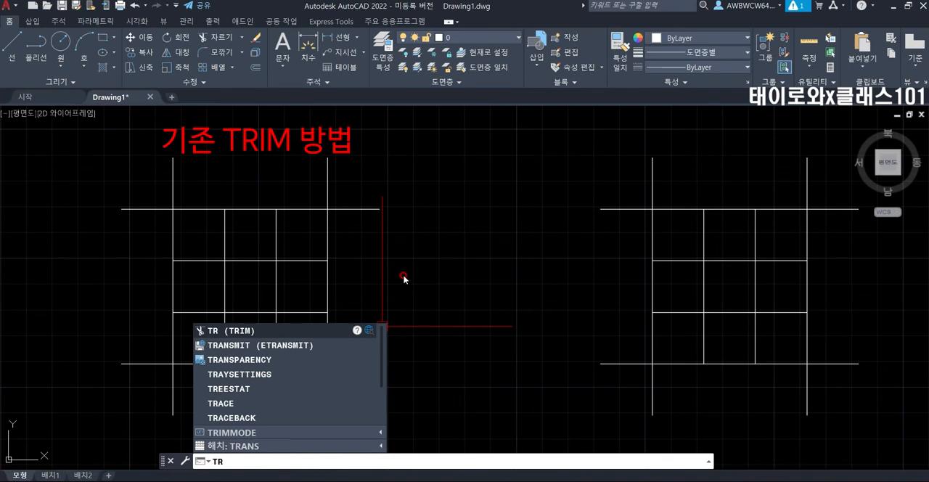
{"action": "key", "text": "Return"}
{"action": "left_click", "coordinate": [387, 385]}
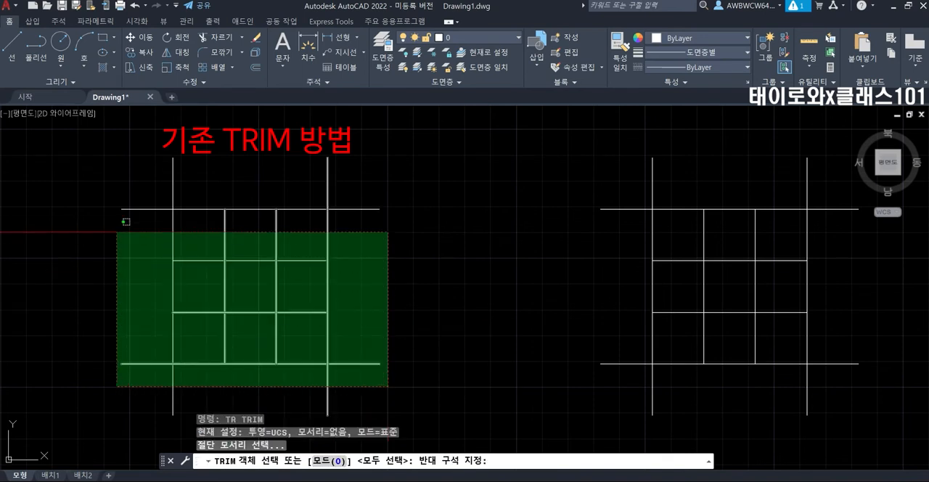
{"action": "left_click", "coordinate": [95, 194]}
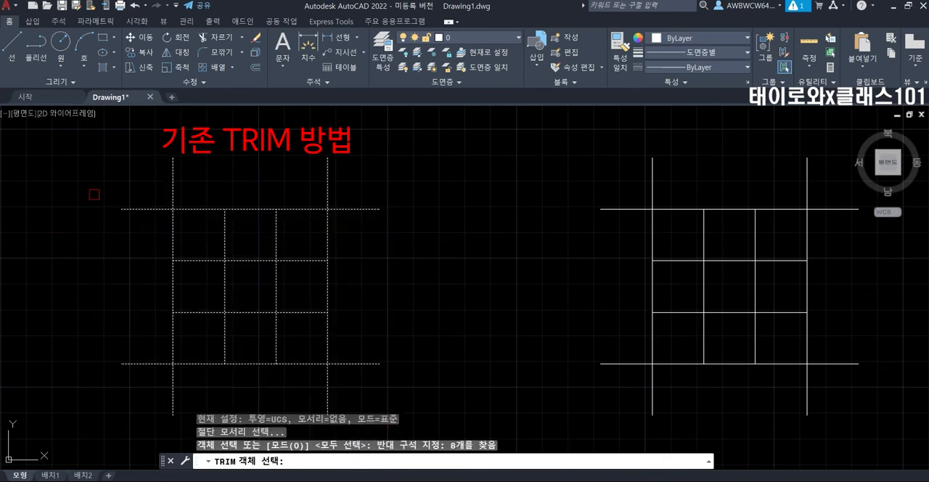
{"action": "key", "text": "Return"}
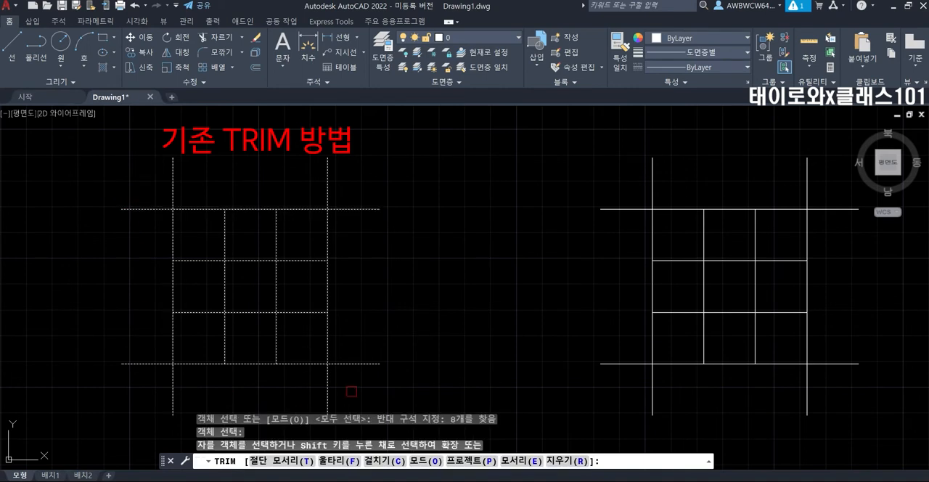
Trim the outer line segments at the four corners of the left-hand grid with crossing windows.
{"action": "left_click", "coordinate": [329, 392]}
{"action": "left_click", "coordinate": [352, 379]}
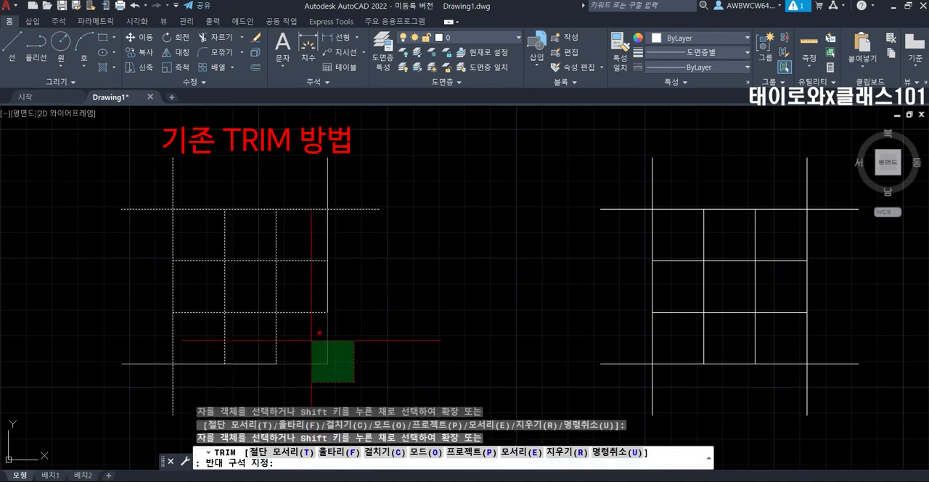
{"action": "left_click", "coordinate": [312, 339]}
{"action": "left_click", "coordinate": [364, 187]}
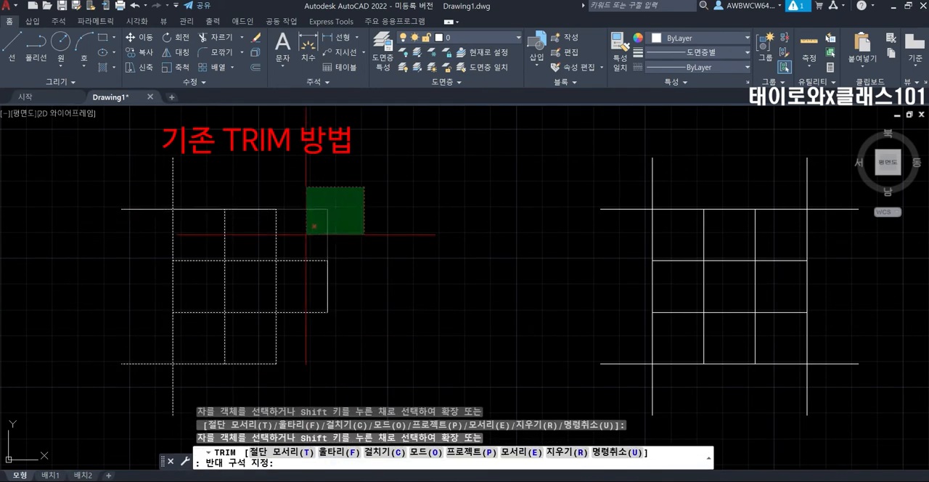
{"action": "left_click", "coordinate": [307, 232]}
{"action": "left_click", "coordinate": [185, 175]}
{"action": "left_click", "coordinate": [134, 223]}
{"action": "left_click", "coordinate": [191, 347]}
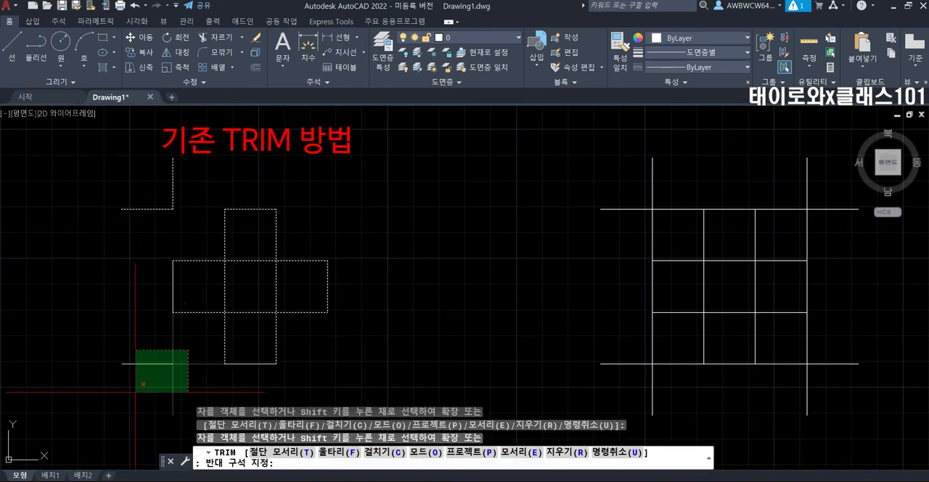
{"action": "left_click", "coordinate": [134, 385]}
Trim the four segments around the central square of the left-hand figure, leaving a cross outline.
{"action": "left_click", "coordinate": [242, 312]}
{"action": "left_click", "coordinate": [225, 287]}
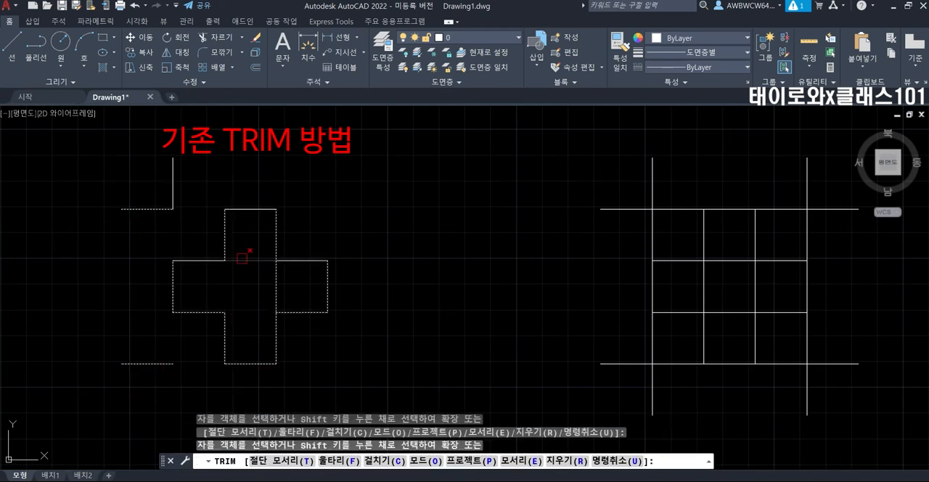
{"action": "left_click", "coordinate": [243, 259]}
{"action": "left_click", "coordinate": [277, 280]}
{"action": "left_click", "coordinate": [150, 211]}
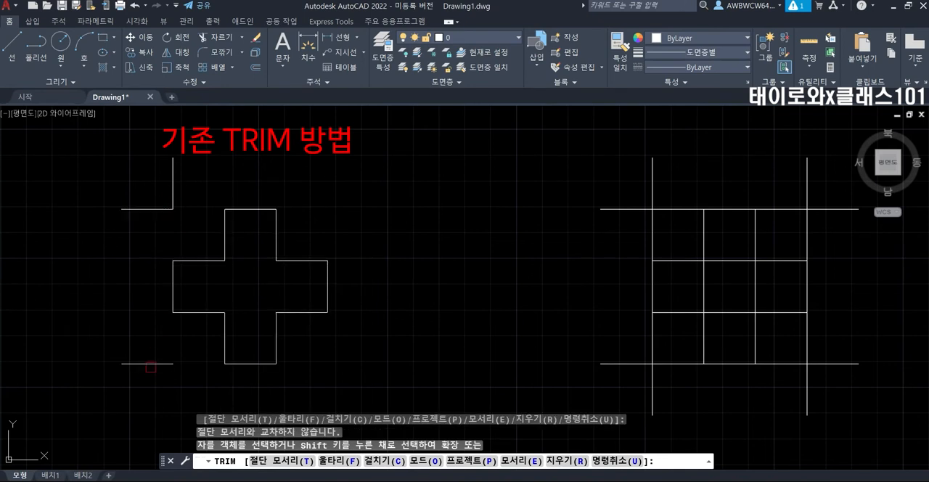
{"action": "key", "text": "Return"}
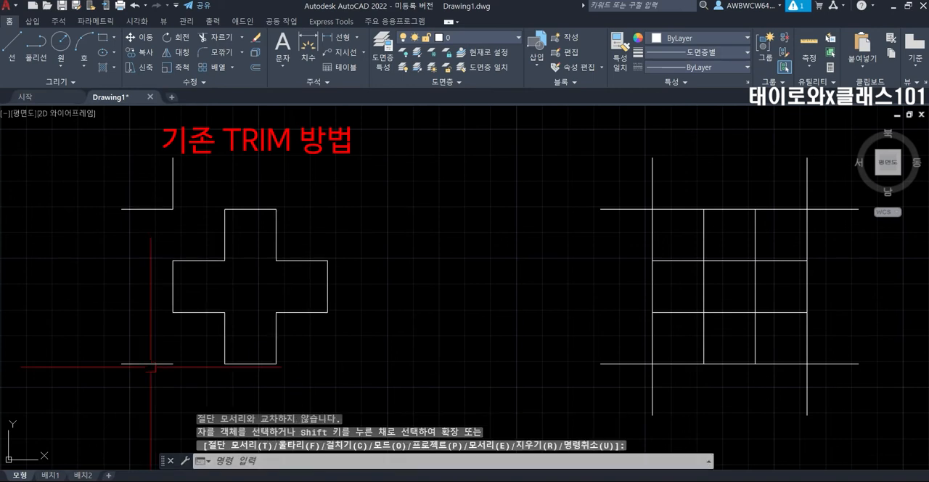
Delete the leftover line pieces at the two outer left corners of the left-hand figure.
{"action": "left_click", "coordinate": [150, 364]}
{"action": "left_click", "coordinate": [173, 185]}
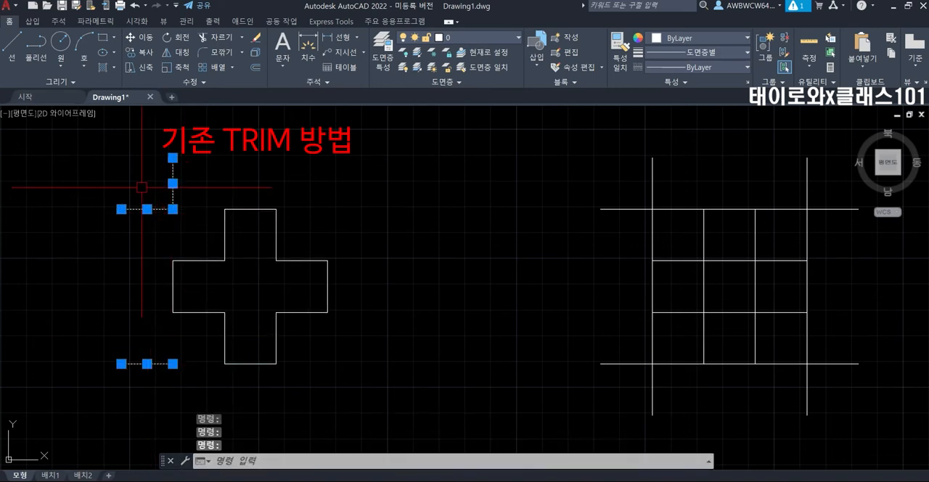
{"action": "key", "text": "Delete"}
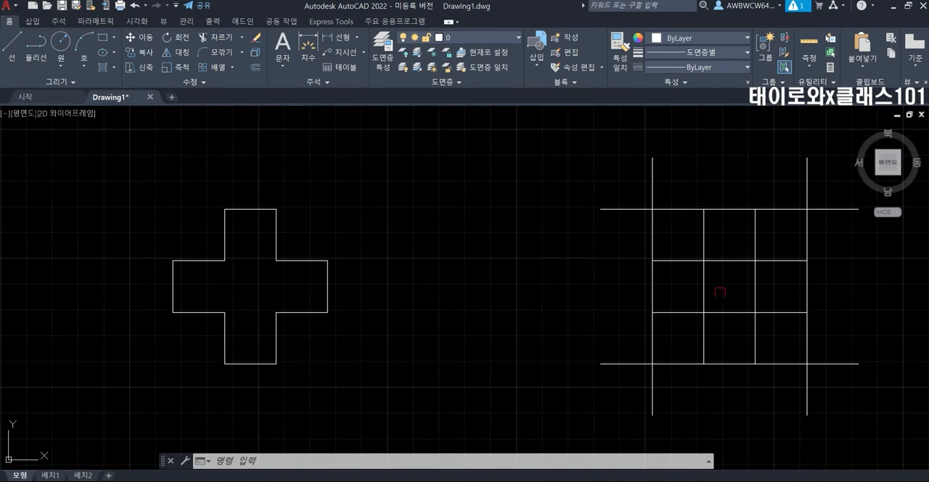
Trim the outer corner segments of the right-hand grid with a freehand fence in quick-mode TRIM.
{"action": "mouse_move", "coordinate": [718, 290]}
{"action": "middle_mouse_down"}
{"action": "mouse_move", "coordinate": [520, 272]}
{"action": "mouse_move", "coordinate": [510, 284]}
{"action": "middle_mouse_up"}
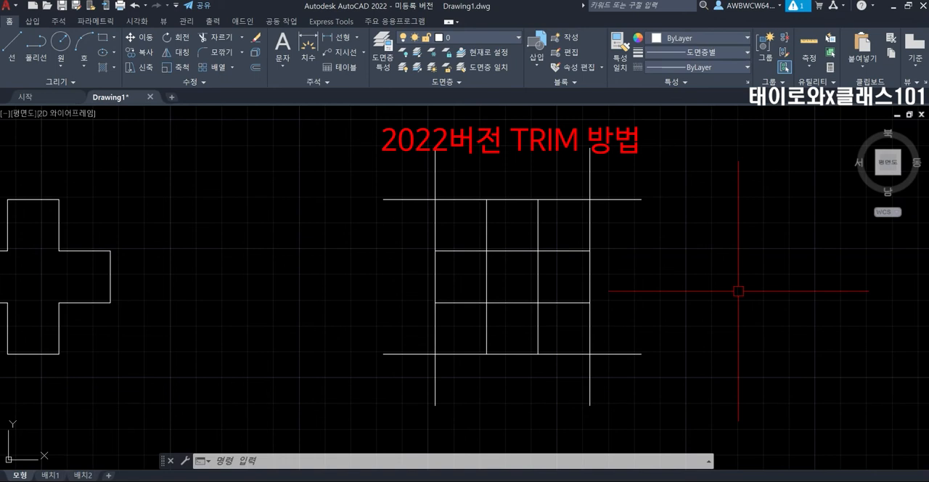
{"action": "type", "text": "tr"}
{"action": "key", "text": "Return"}
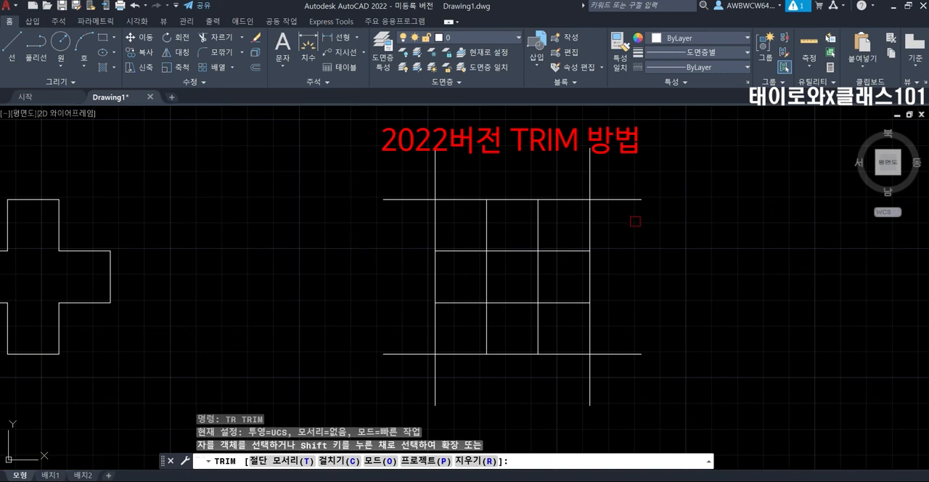
{"action": "mouse_move", "coordinate": [628, 226]}
{"action": "left_mouse_down"}
{"action": "mouse_move", "coordinate": [582, 186]}
{"action": "mouse_move", "coordinate": [592, 230]}
{"action": "mouse_move", "coordinate": [640, 324]}
{"action": "mouse_move", "coordinate": [638, 348]}
{"action": "mouse_move", "coordinate": [574, 348]}
{"action": "mouse_move", "coordinate": [624, 362]}
{"action": "mouse_move", "coordinate": [604, 386]}
{"action": "mouse_move", "coordinate": [508, 392]}
{"action": "mouse_move", "coordinate": [425, 348]}
{"action": "mouse_move", "coordinate": [420, 359]}
{"action": "mouse_move", "coordinate": [408, 254]}
{"action": "mouse_move", "coordinate": [417, 187]}
{"action": "mouse_move", "coordinate": [453, 226]}
{"action": "mouse_move", "coordinate": [435, 211]}
{"action": "left_mouse_up"}
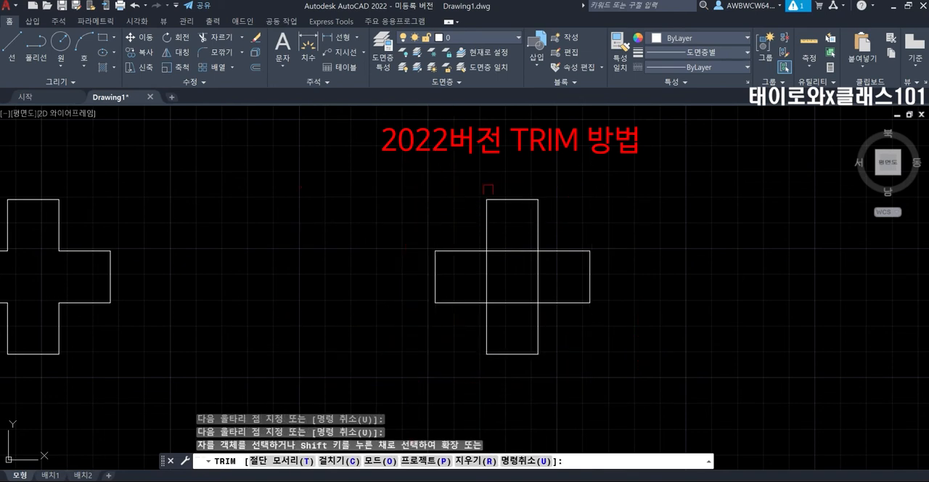
Trim the central square's four segments with a looping freehand fence, and undo all trims of the right-hand grid.
{"action": "mouse_move", "coordinate": [566, 283]}
{"action": "left_mouse_down"}
{"action": "mouse_move", "coordinate": [514, 243]}
{"action": "mouse_move", "coordinate": [487, 270]}
{"action": "mouse_move", "coordinate": [514, 308]}
{"action": "mouse_move", "coordinate": [559, 280]}
{"action": "left_mouse_up"}
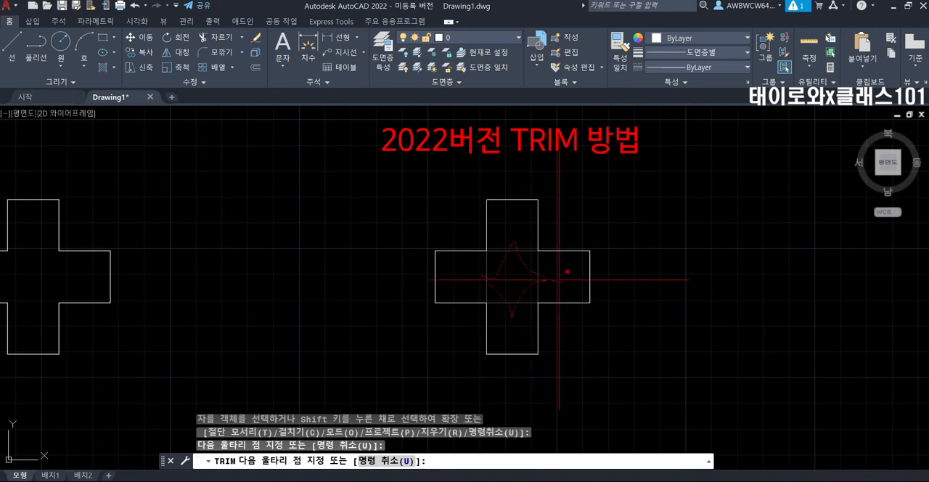
{"action": "left_click_drag", "start_coordinate": [559, 279], "coordinate": [559, 280]}
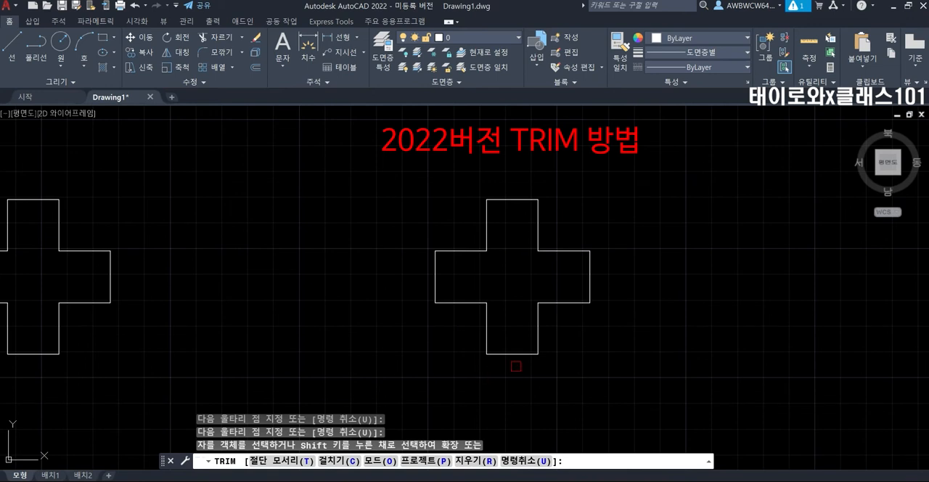
{"action": "type", "text": "u"}
{"action": "key", "text": "Return"}
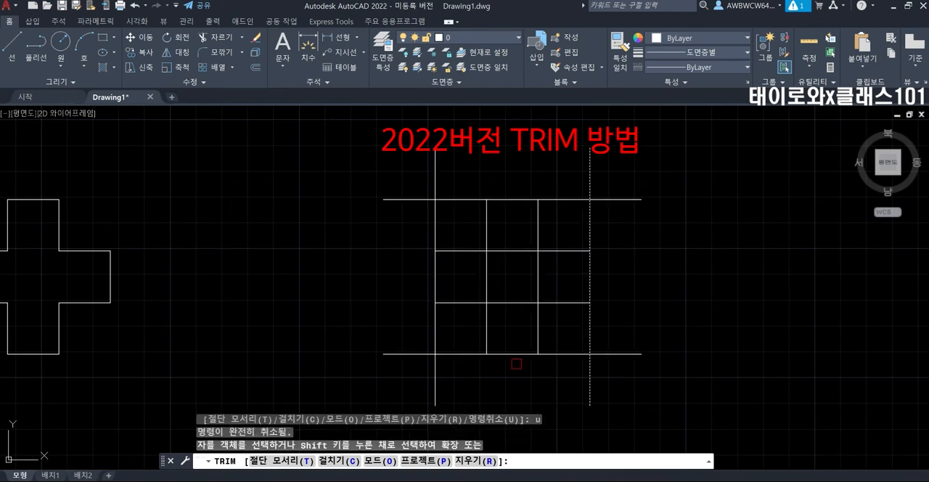
{"action": "key", "text": "Escape"}
{"action": "key", "text": "Escape"}
{"action": "key", "text": "Escape"}
Trim the upper-right corner segments of the right-hand grid using quick-mode TRIM with the Crossing option.
{"action": "mouse_move", "coordinate": [645, 383]}
{"action": "middle_mouse_down"}
{"action": "mouse_move", "coordinate": [663, 404]}
{"action": "mouse_move", "coordinate": [655, 377]}
{"action": "middle_mouse_up"}
{"action": "type", "text": "TR"}
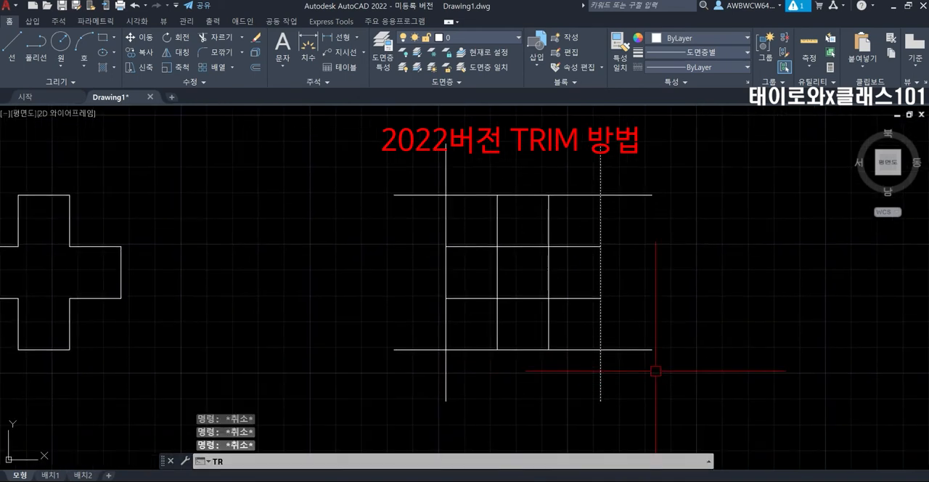
{"action": "key", "text": "Return"}
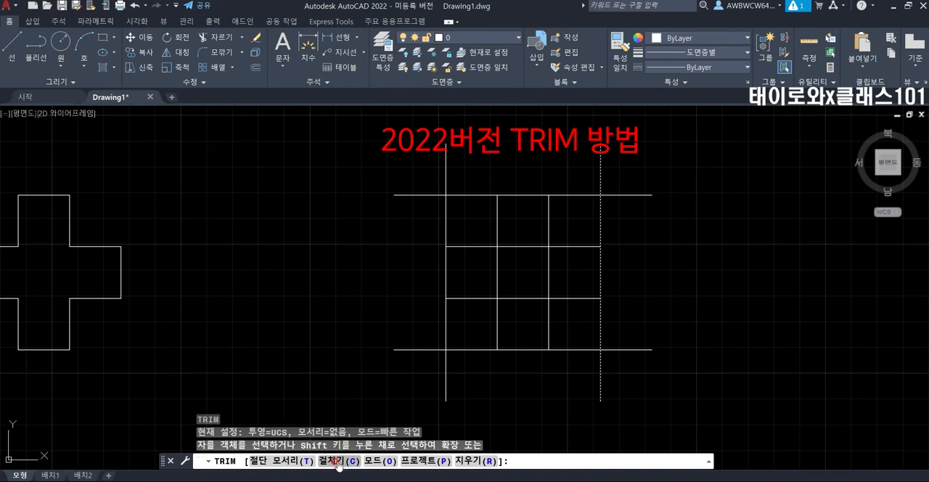
{"action": "type", "text": "c"}
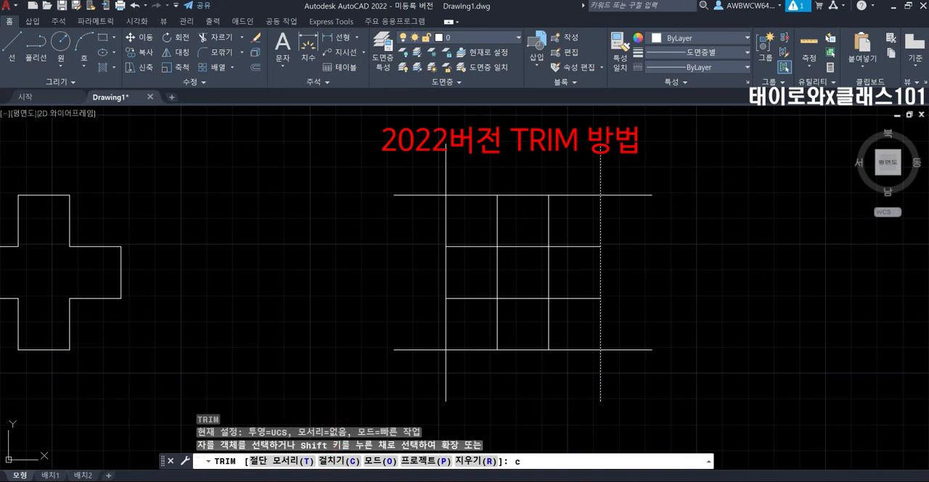
{"action": "key", "text": "Return"}
{"action": "left_click", "coordinate": [650, 171]}
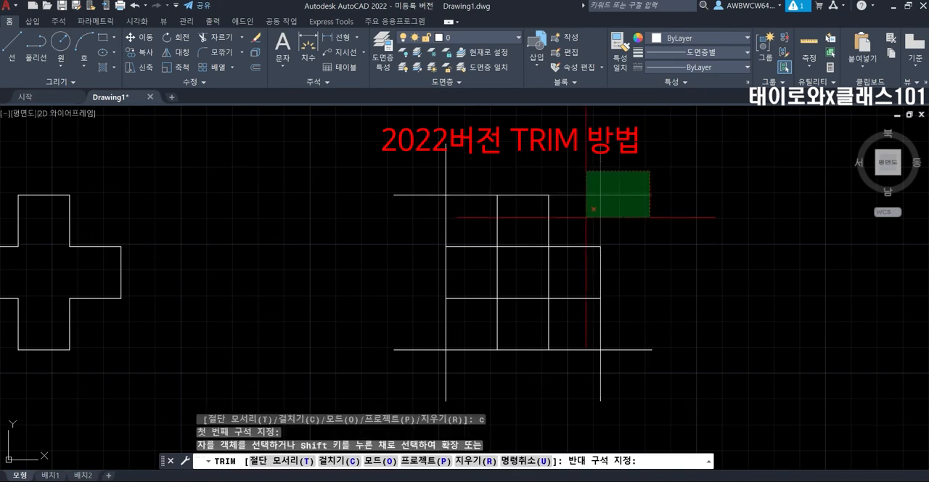
{"action": "left_click", "coordinate": [584, 217]}
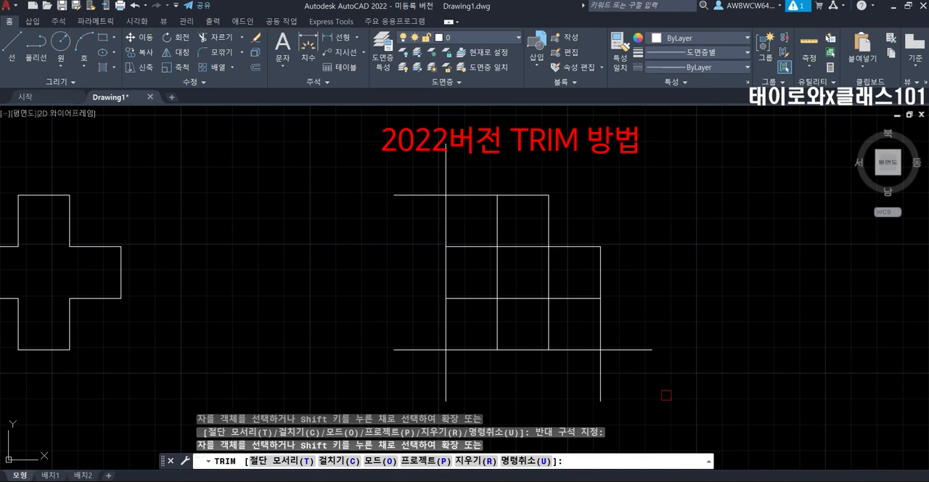
Trim the lower-right corner segments of the right-hand grid with a crossing window.
{"action": "left_click_drag", "start_coordinate": [666, 396], "coordinate": [586, 328]}
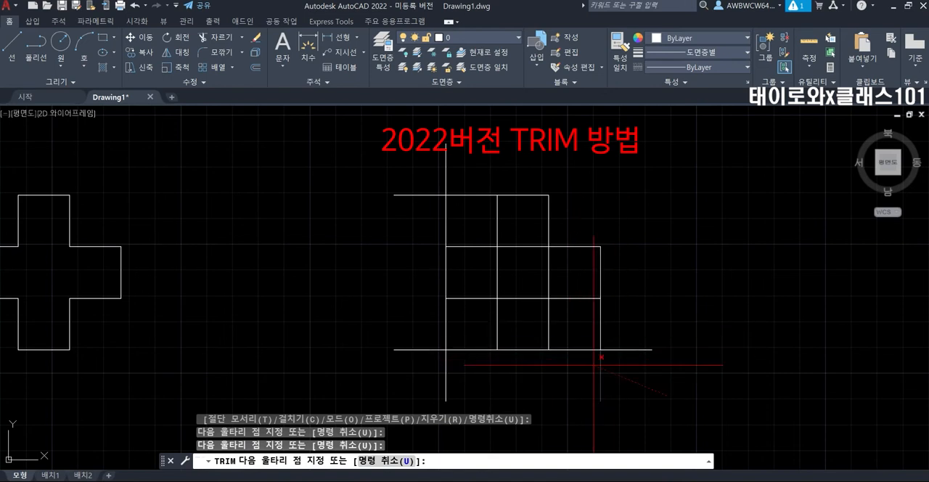
{"action": "key", "text": "Return"}
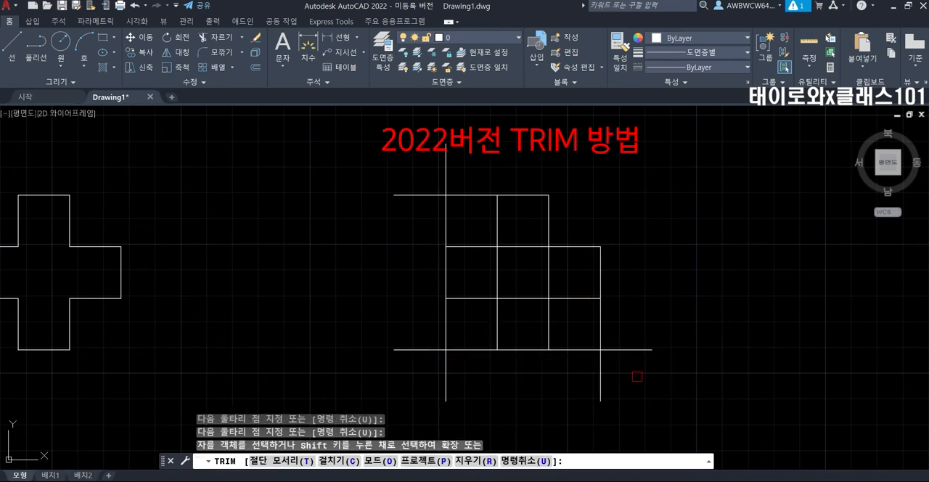
{"action": "left_click", "coordinate": [637, 376]}
{"action": "left_click", "coordinate": [587, 336]}
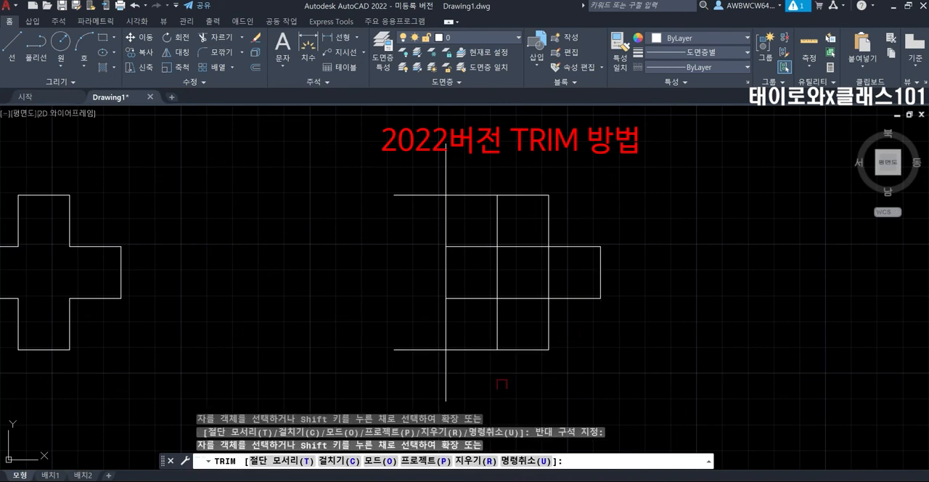
Trim the two left corners and the central square's segments of the right-hand grid with freehand fences.
{"action": "left_click", "coordinate": [501, 384]}
{"action": "left_click", "coordinate": [467, 375]}
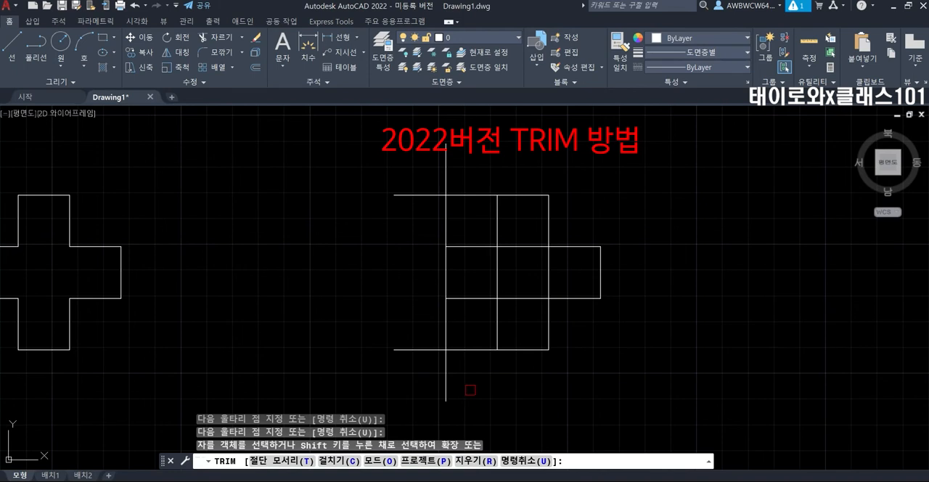
{"action": "mouse_move", "coordinate": [470, 389]}
{"action": "left_mouse_down"}
{"action": "mouse_move", "coordinate": [442, 336]}
{"action": "mouse_move", "coordinate": [452, 332]}
{"action": "mouse_move", "coordinate": [413, 194]}
{"action": "mouse_move", "coordinate": [464, 203]}
{"action": "mouse_move", "coordinate": [447, 226]}
{"action": "left_mouse_up"}
{"action": "mouse_move", "coordinate": [522, 319]}
{"action": "left_mouse_down"}
{"action": "mouse_move", "coordinate": [472, 272]}
{"action": "mouse_move", "coordinate": [524, 250]}
{"action": "mouse_move", "coordinate": [560, 262]}
{"action": "left_mouse_up"}
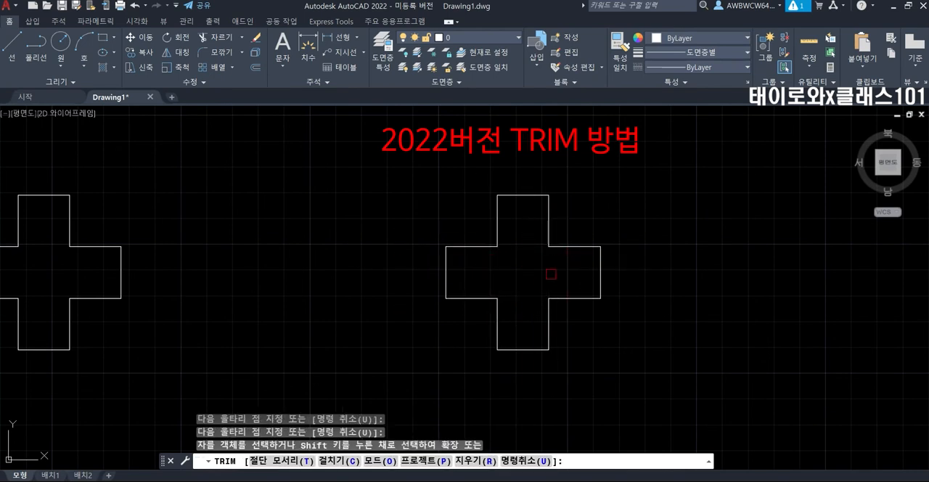
{"action": "key", "text": "Return"}
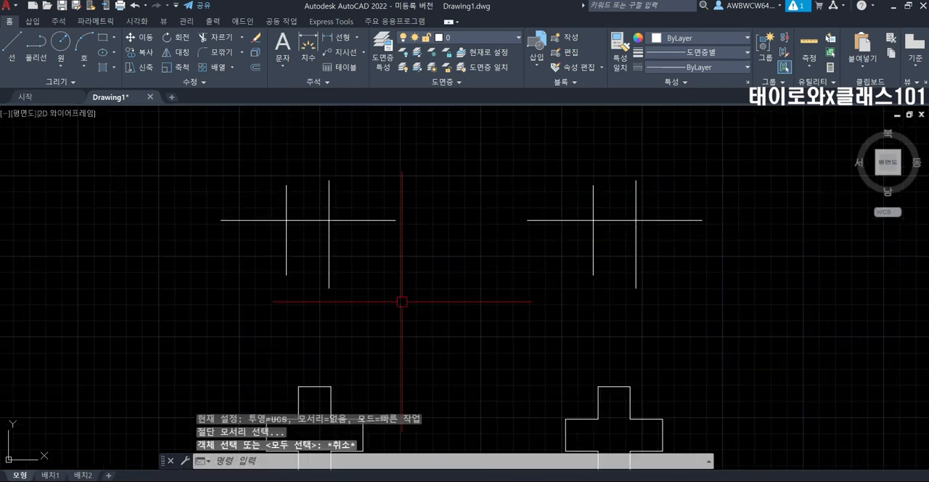
{"action": "key", "text": "Escape"}
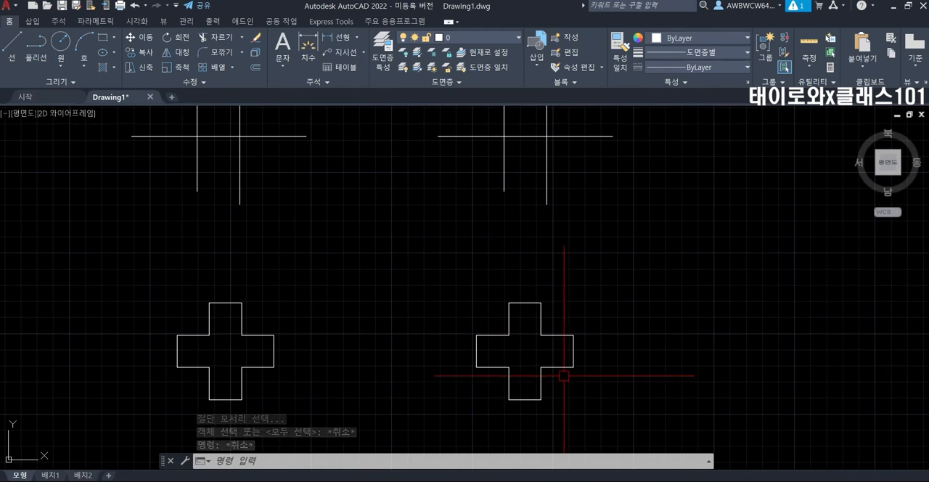
Trim the upper ends of the right-hand crossing figure's two vertical lines, using its horizontal line as the TRIM cutting edge.
{"action": "type", "text": "tr"}
{"action": "key", "text": "Return"}
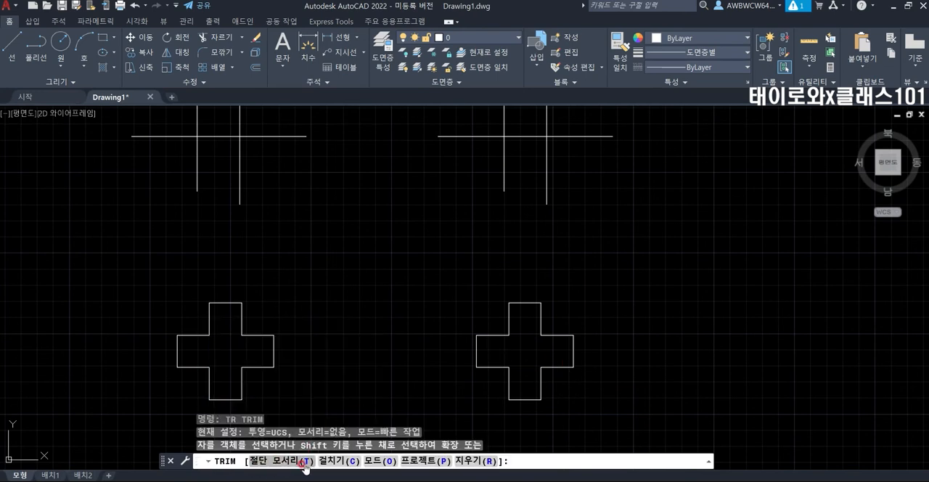
{"action": "type", "text": "t"}
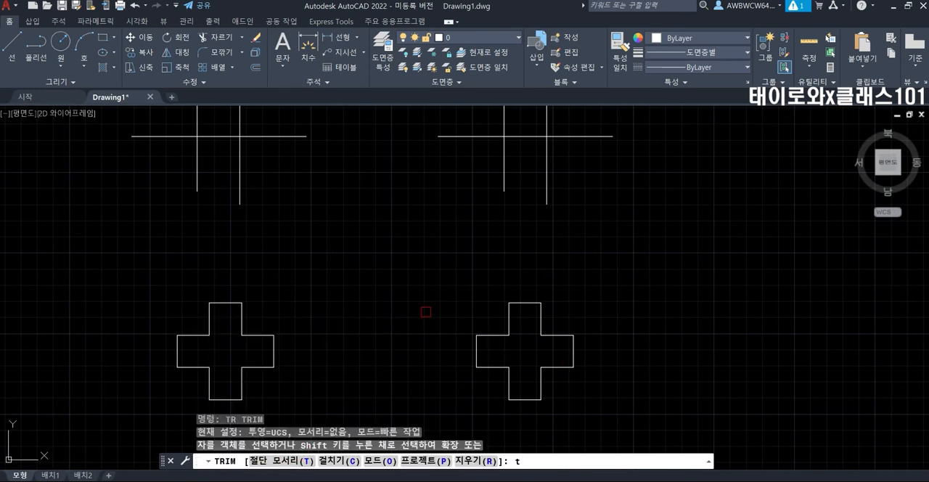
{"action": "key", "text": "Return"}
{"action": "middle_click_drag", "start_coordinate": [426, 311], "coordinate": [391, 435]}
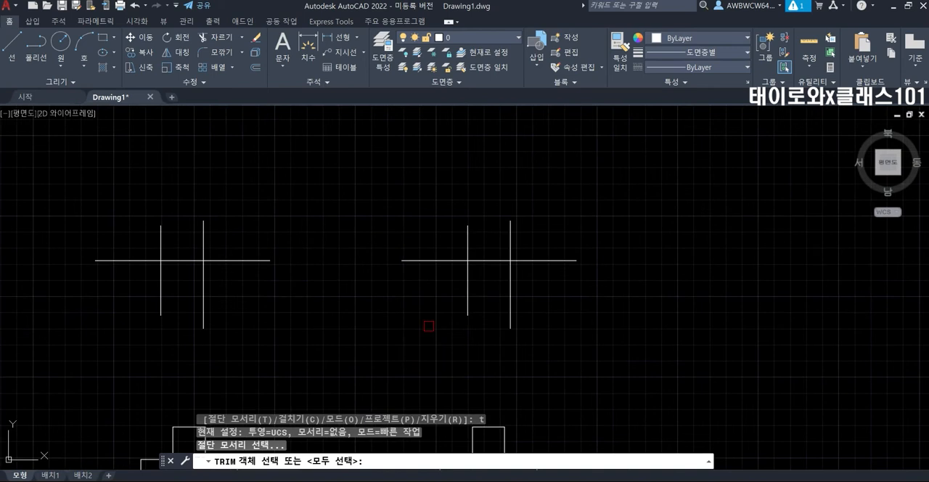
{"action": "left_click", "coordinate": [530, 260]}
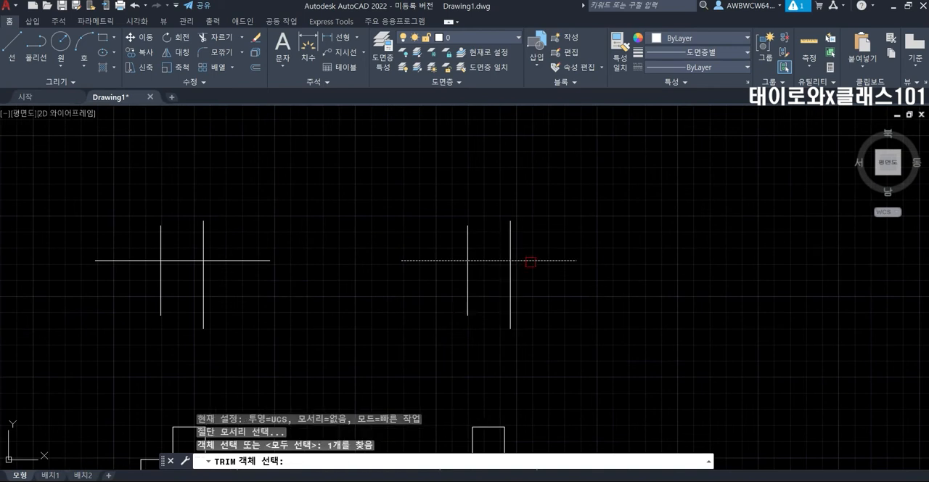
{"action": "key", "text": "Return"}
{"action": "left_click", "coordinate": [510, 249]}
{"action": "left_click", "coordinate": [468, 249]}
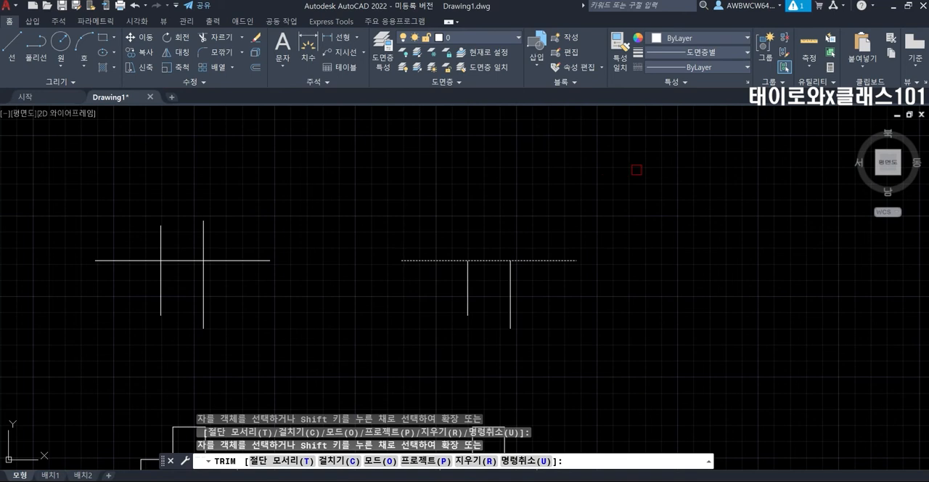
Change the TRIM mode option from Quick to Standard (표준).
{"action": "key", "text": "Return"}
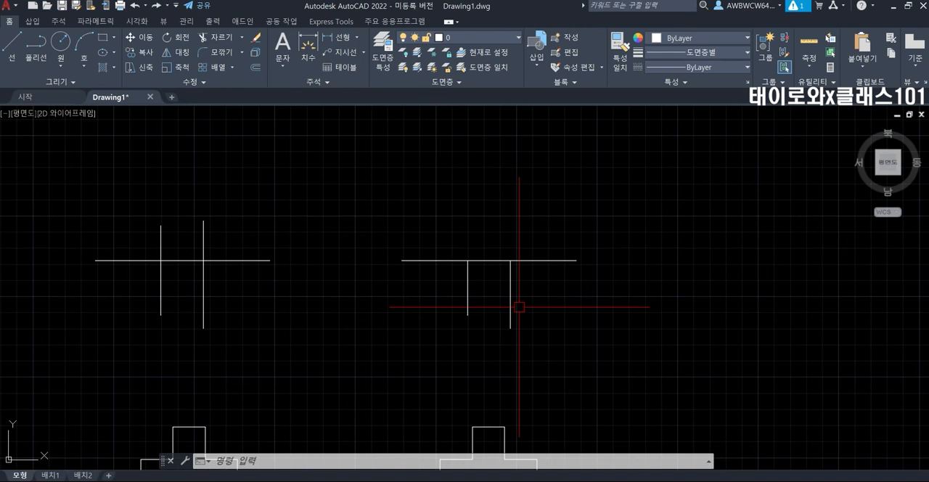
{"action": "type", "text": "TR"}
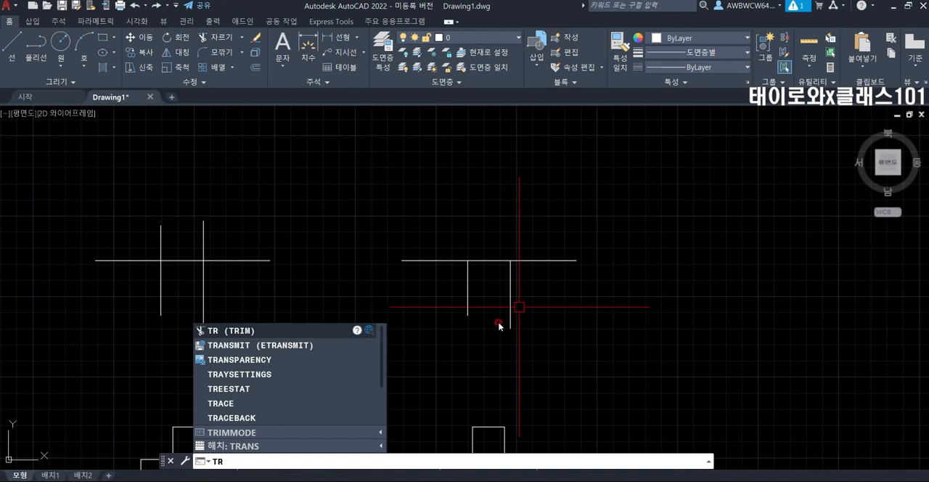
{"action": "key", "text": "Return"}
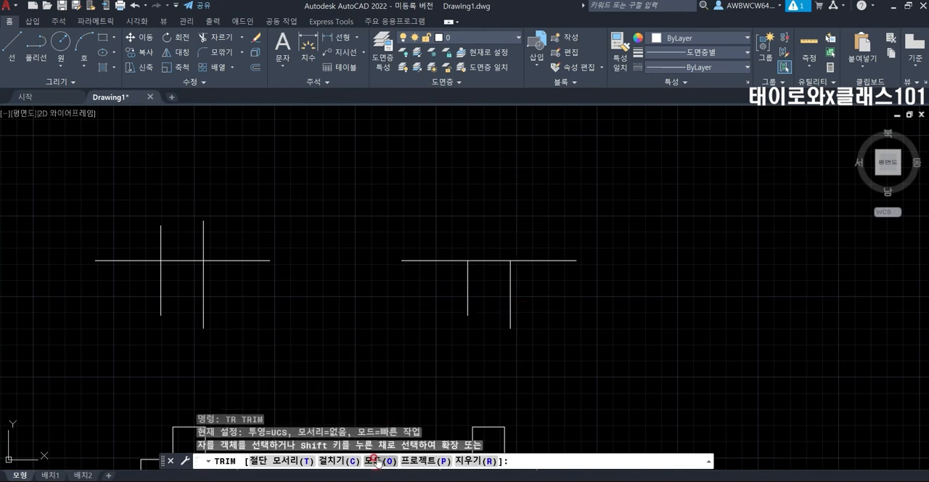
{"action": "type", "text": "o"}
{"action": "key", "text": "Return"}
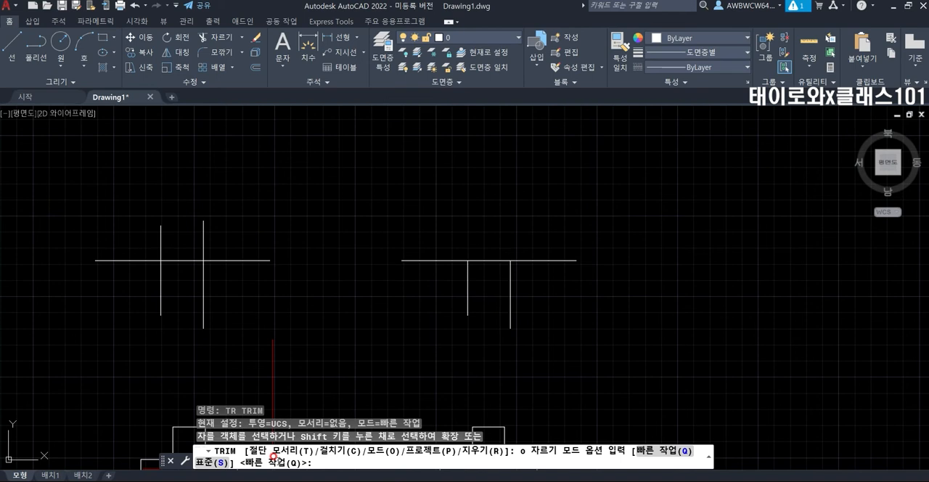
{"action": "left_click", "coordinate": [213, 463]}
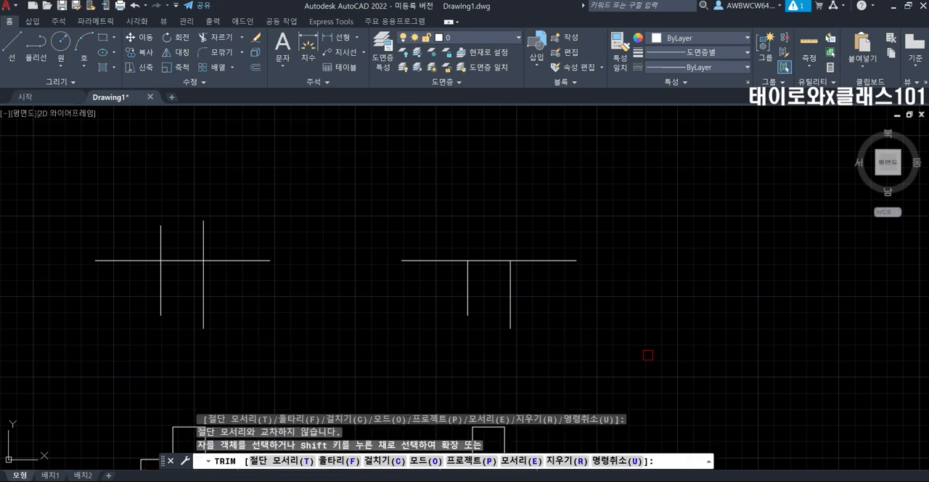
{"action": "key", "text": "Escape"}
{"action": "key", "text": "Escape"}
{"action": "key", "text": "Escape"}
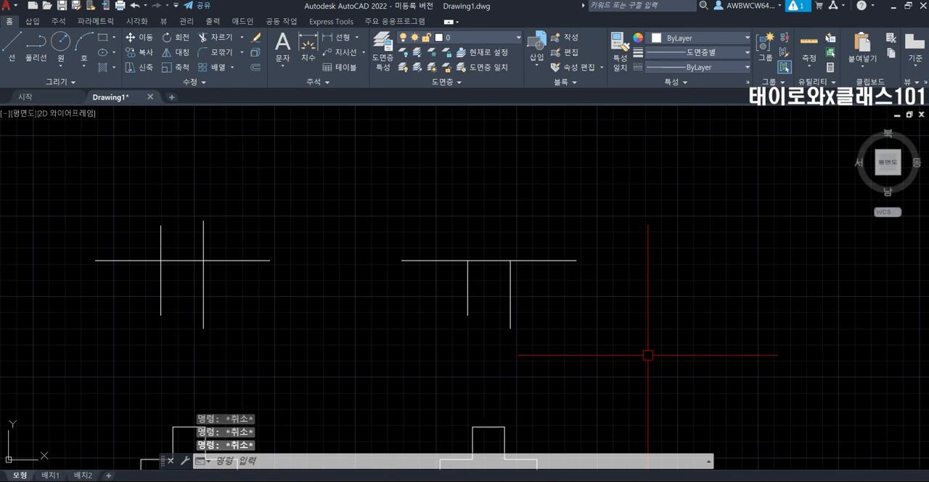
Trim the upper ends of the left-hand figure's two vertical lines in standard mode, using its horizontal line as the cutting edge.
{"action": "type", "text": "tr"}
{"action": "key", "text": "Return"}
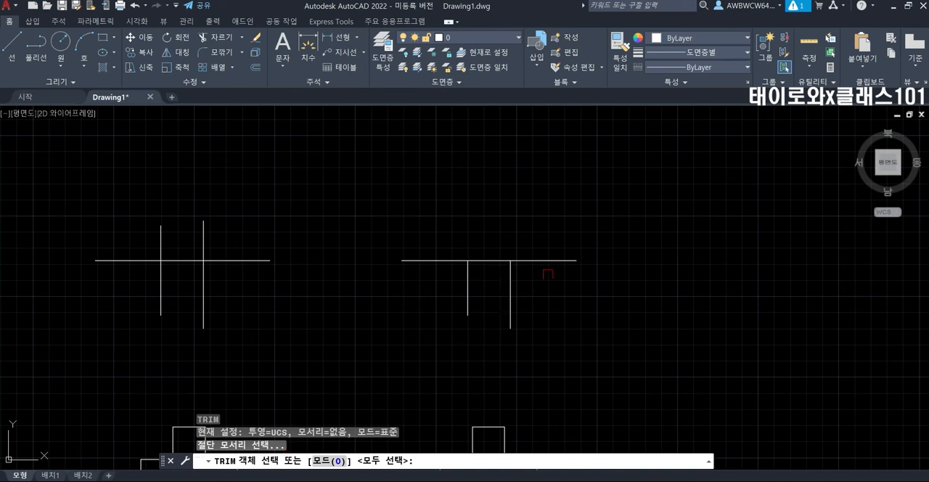
{"action": "left_click", "coordinate": [239, 262]}
{"action": "key", "text": "Return"}
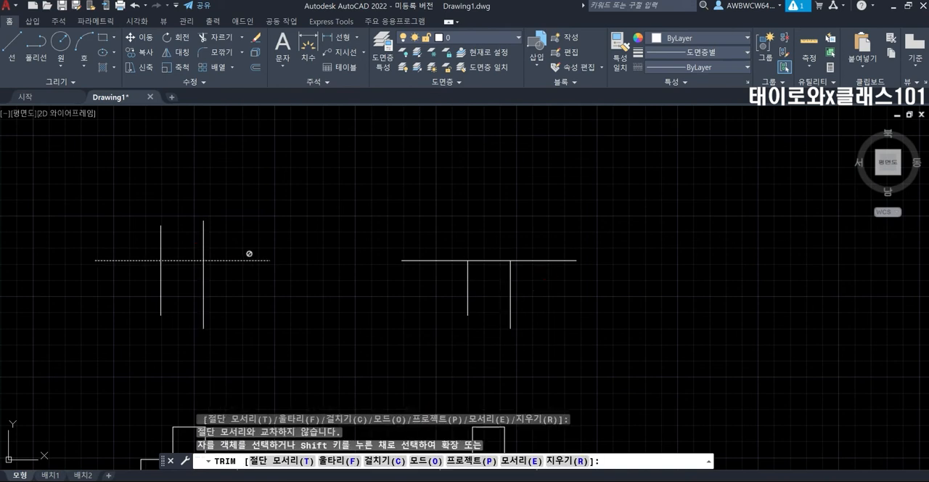
{"action": "left_click", "coordinate": [209, 247]}
{"action": "left_click", "coordinate": [152, 241]}
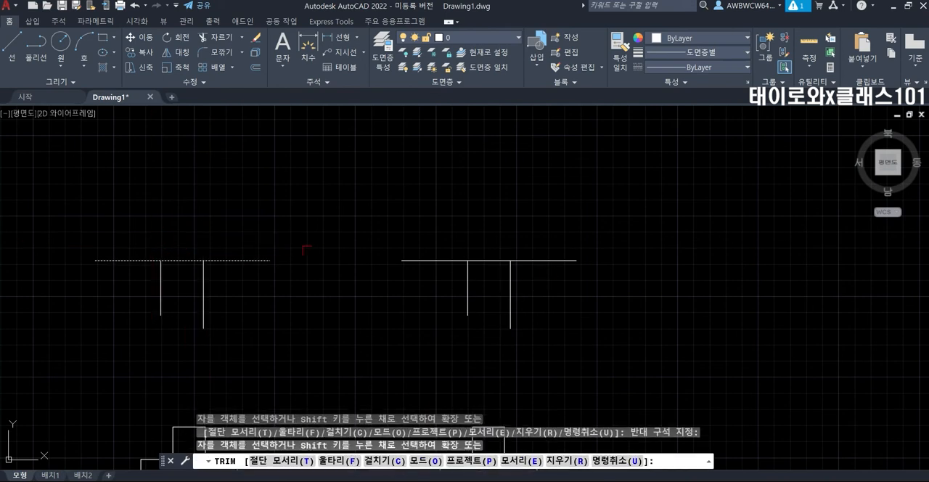
{"action": "key", "text": "Return"}
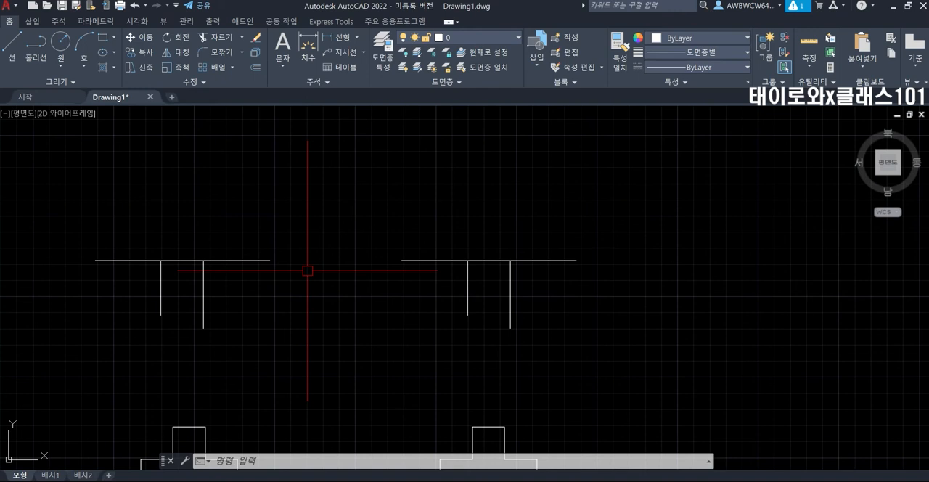
Check the current mode setting of the EXTEND and TRIM commands.
{"action": "scroll", "coordinate": [438, 260], "scroll_direction": "down", "scroll_amount": 2}
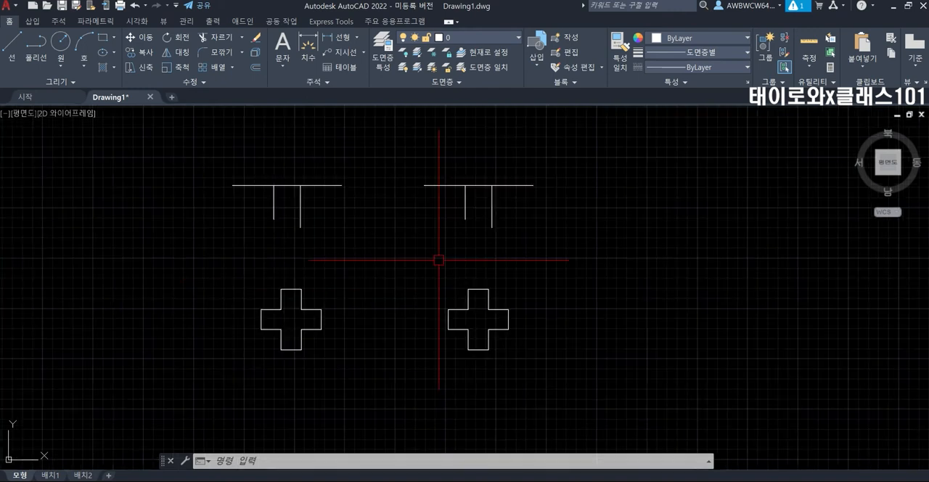
{"action": "scroll", "coordinate": [412, 252], "scroll_direction": "up", "scroll_amount": 2}
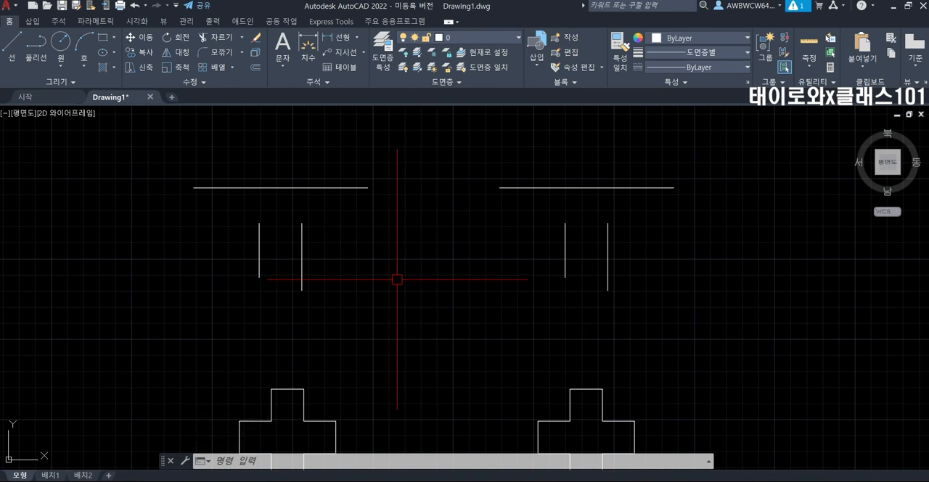
{"action": "type", "text": "ex"}
{"action": "key", "text": "Return"}
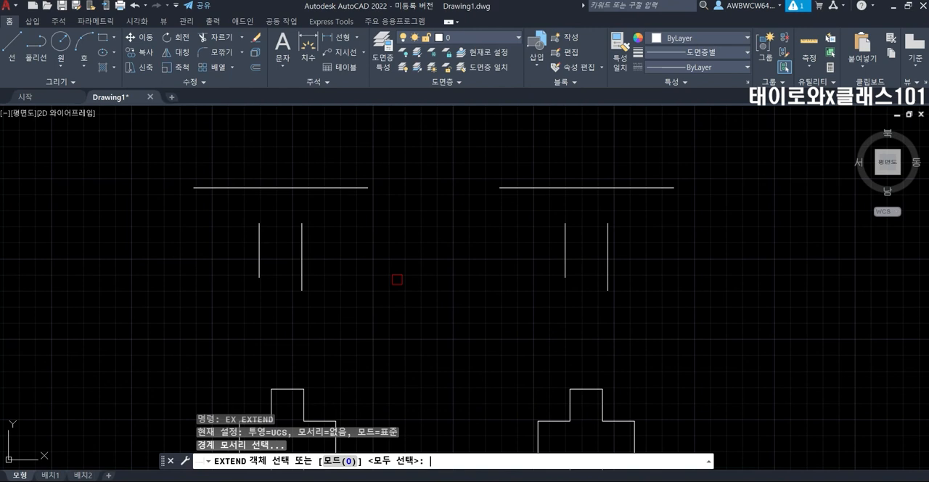
{"action": "key", "text": "Escape"}
{"action": "type", "text": "tr"}
{"action": "key", "text": "Return"}
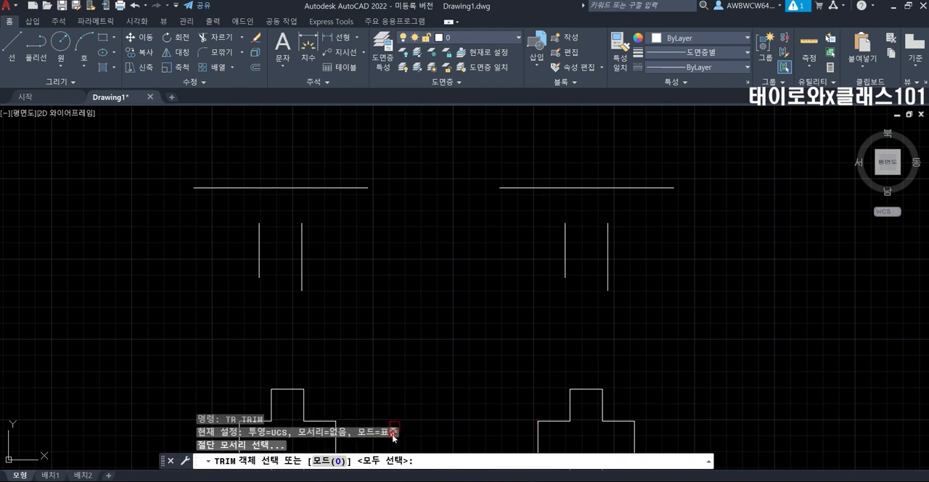
{"action": "key", "text": "Escape"}
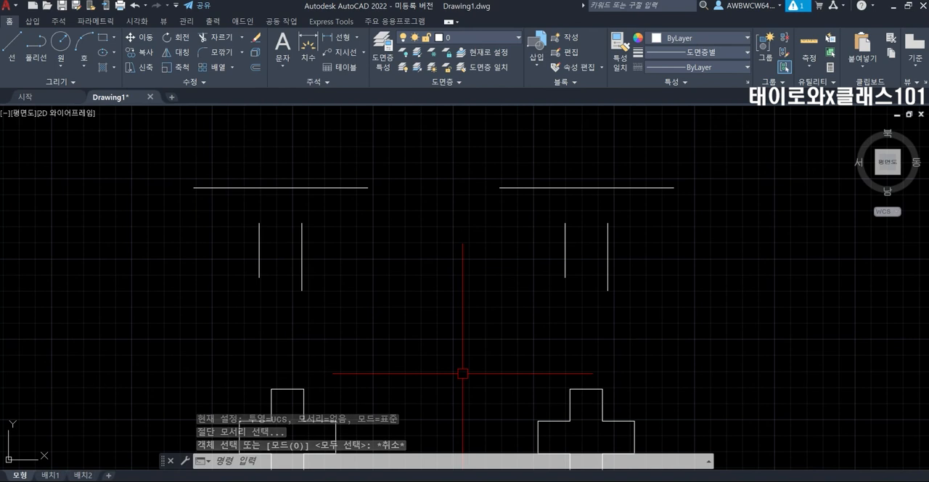
Extend the left-hand figure's two vertical lines up to its horizontal line, selected as the EXTEND boundary edge in standard mode.
{"action": "type", "text": "EX"}
{"action": "key", "text": "Return"}
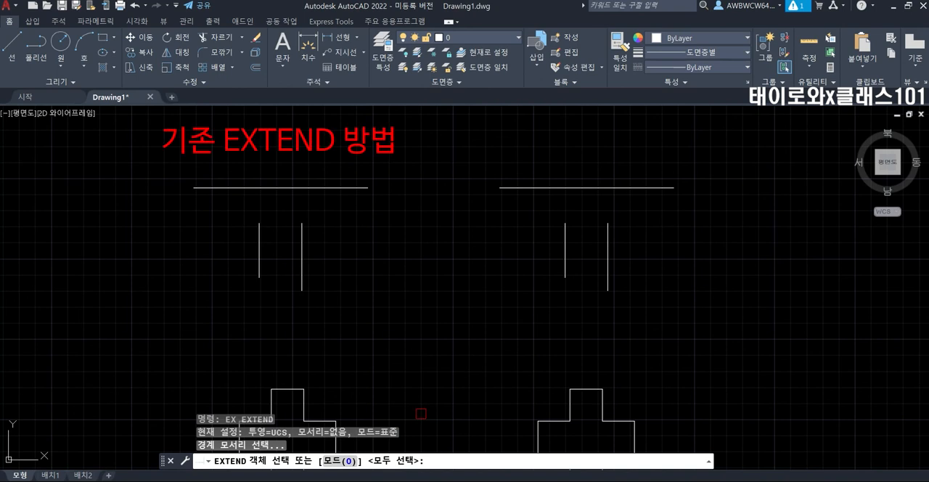
{"action": "left_click", "coordinate": [355, 189]}
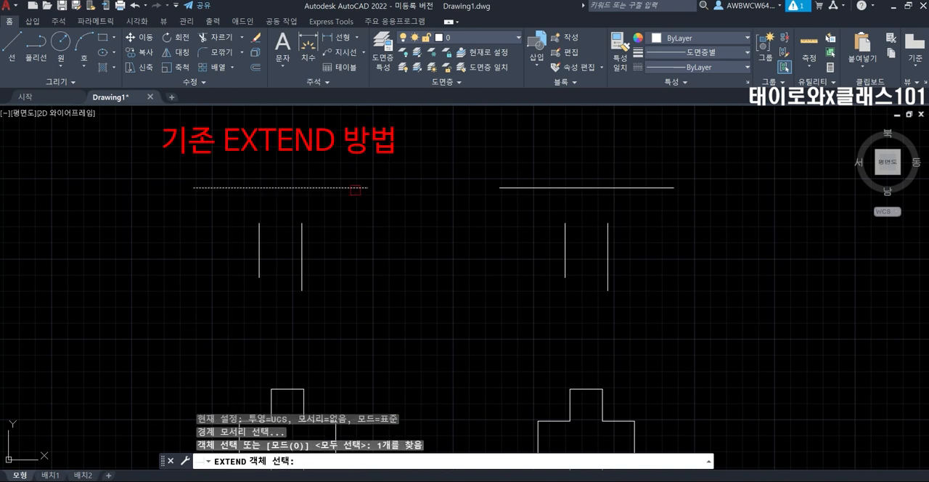
{"action": "key", "text": "Return"}
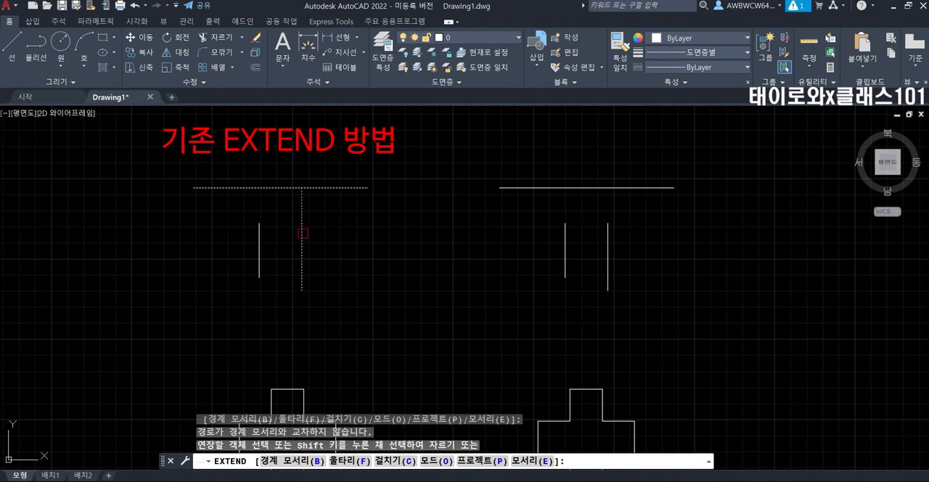
{"action": "left_click", "coordinate": [302, 234]}
{"action": "left_click", "coordinate": [259, 235]}
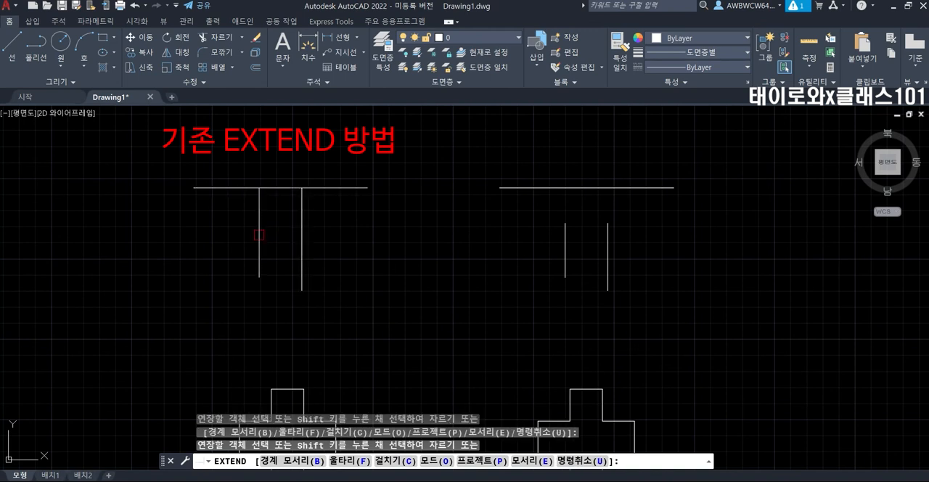
{"action": "left_click", "coordinate": [242, 188]}
{"action": "key", "text": "Escape"}
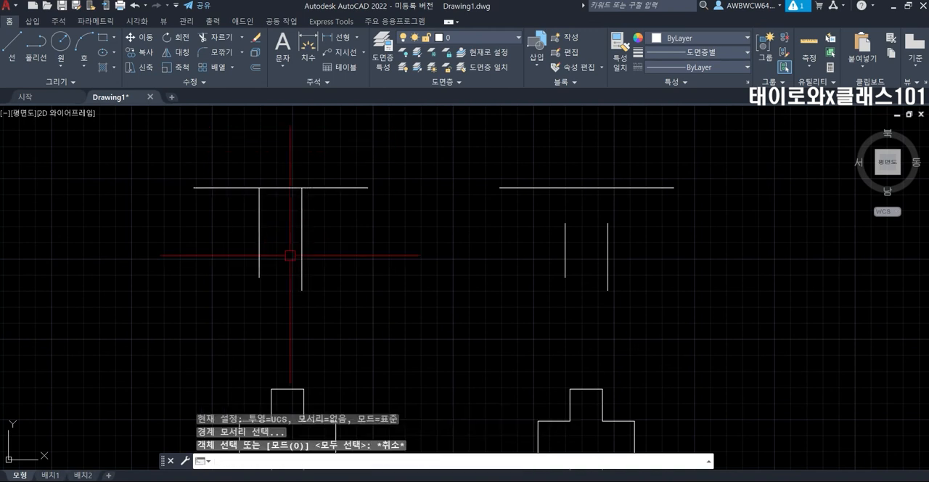
Switch the EXTEND mode option to Quick (빠른 작업).
{"action": "type", "text": "EX"}
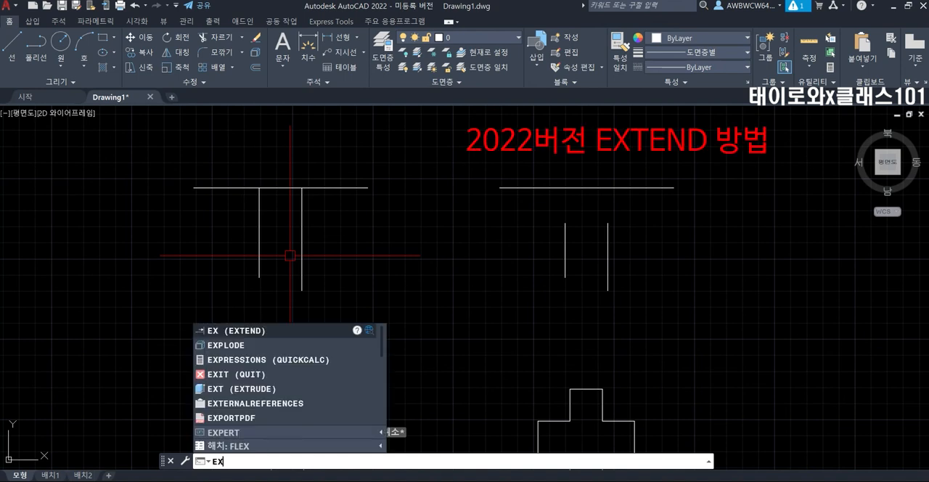
{"action": "key", "text": "Return"}
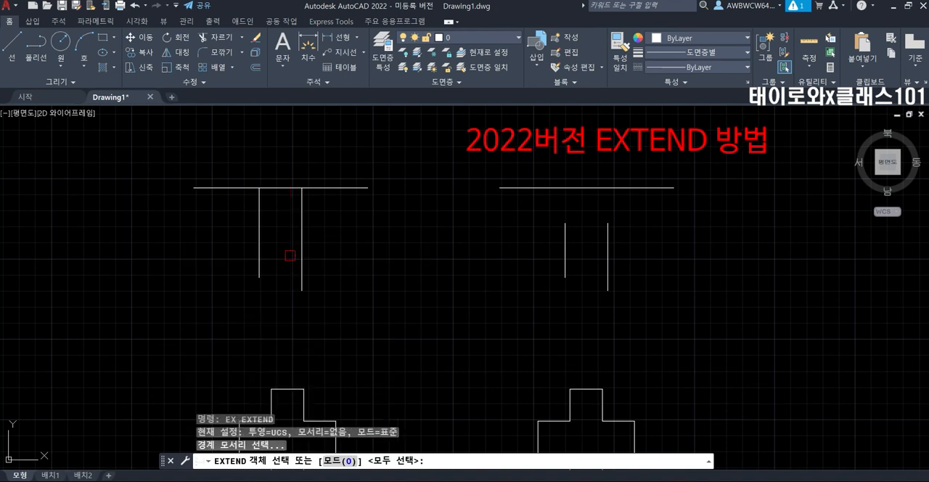
{"action": "type", "text": "o"}
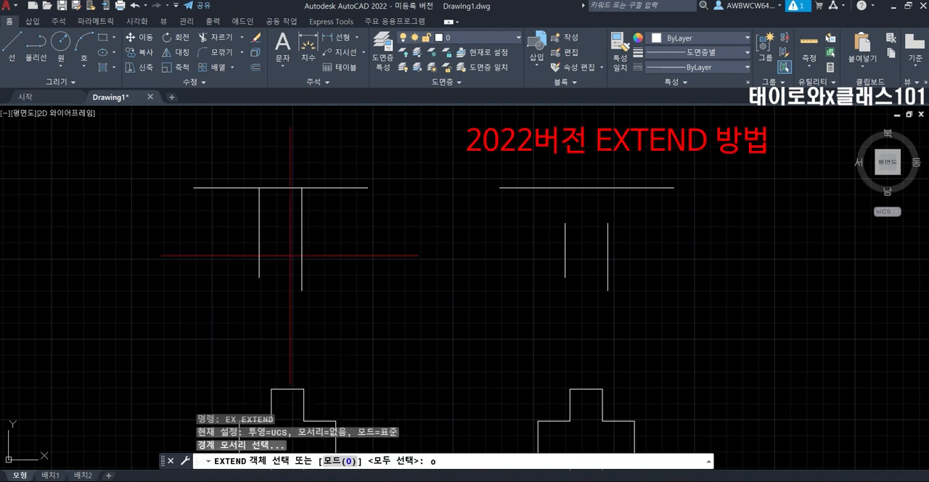
{"action": "key", "text": "Return"}
{"action": "type", "text": "q"}
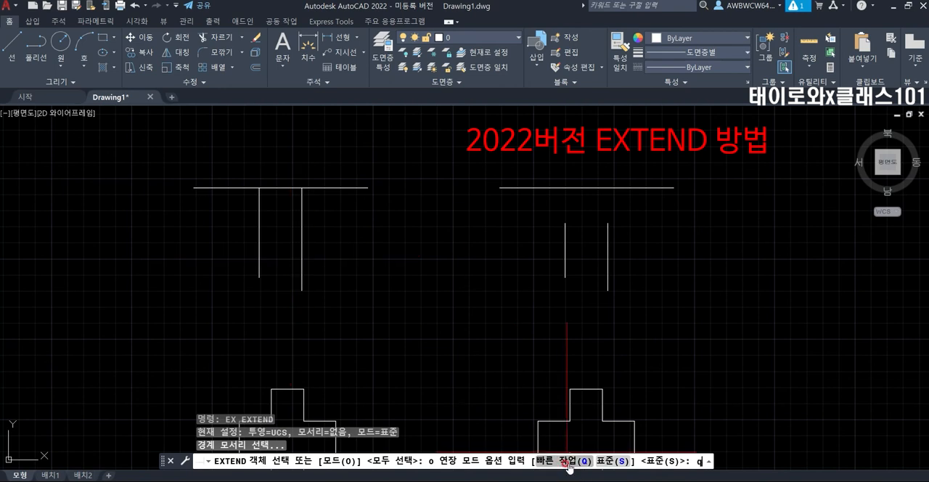
{"action": "key", "text": "Return"}
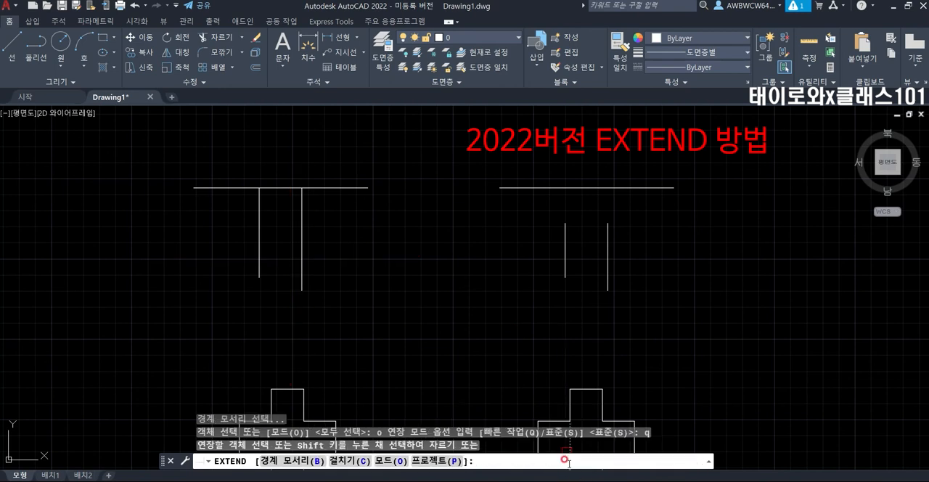
Extend the right-hand figure's two vertical lines up and down and its horizontal line toward the left-hand figure, using quick-mode EXTEND.
{"action": "left_click", "coordinate": [566, 221]}
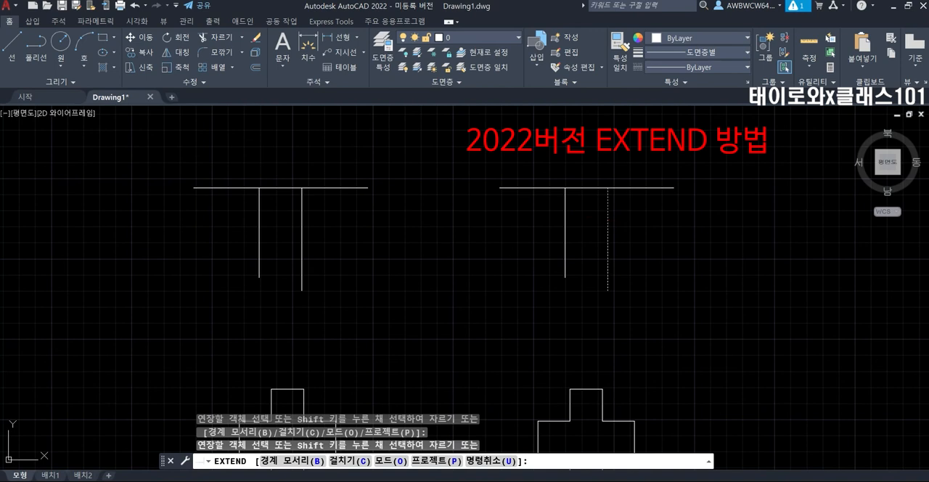
{"action": "left_click", "coordinate": [609, 277]}
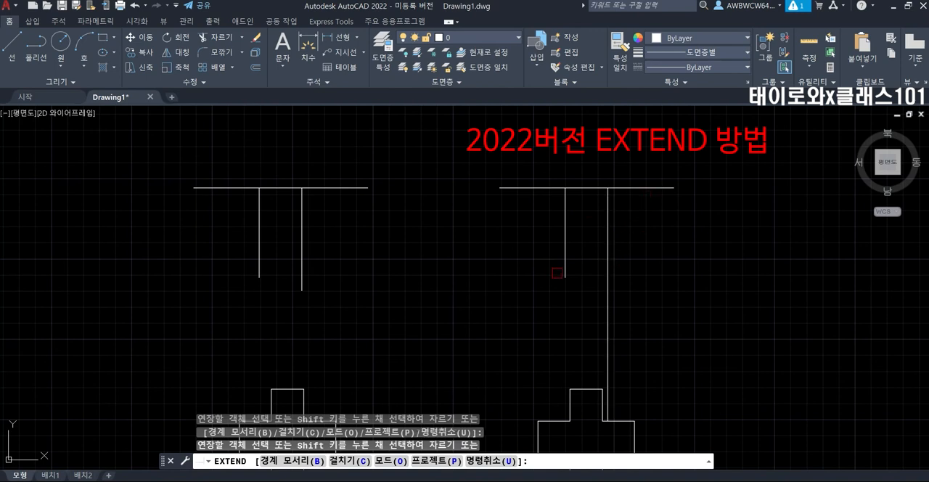
{"action": "left_click", "coordinate": [559, 274]}
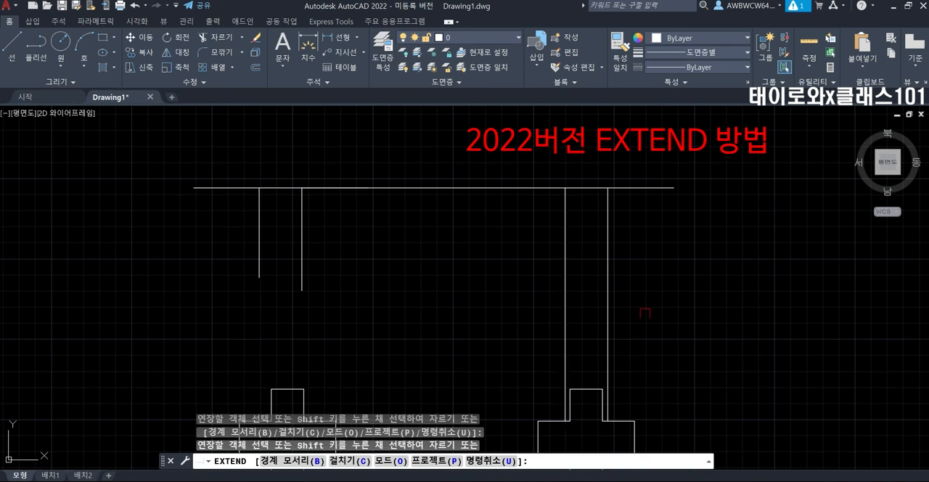
{"action": "key", "text": "Return"}
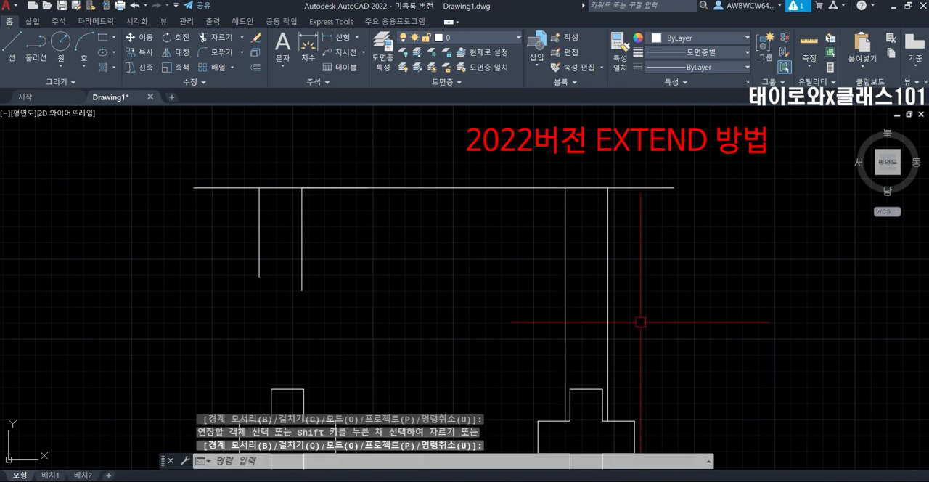
{"action": "key", "text": "Return"}
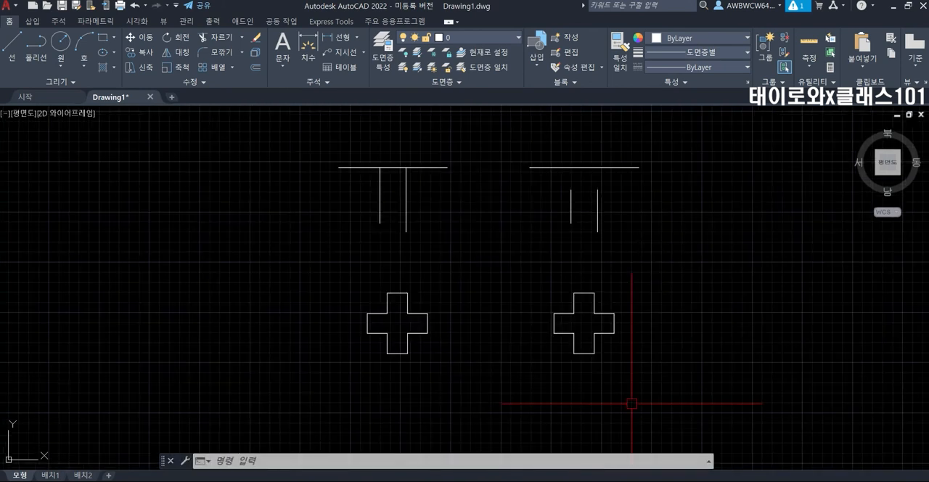